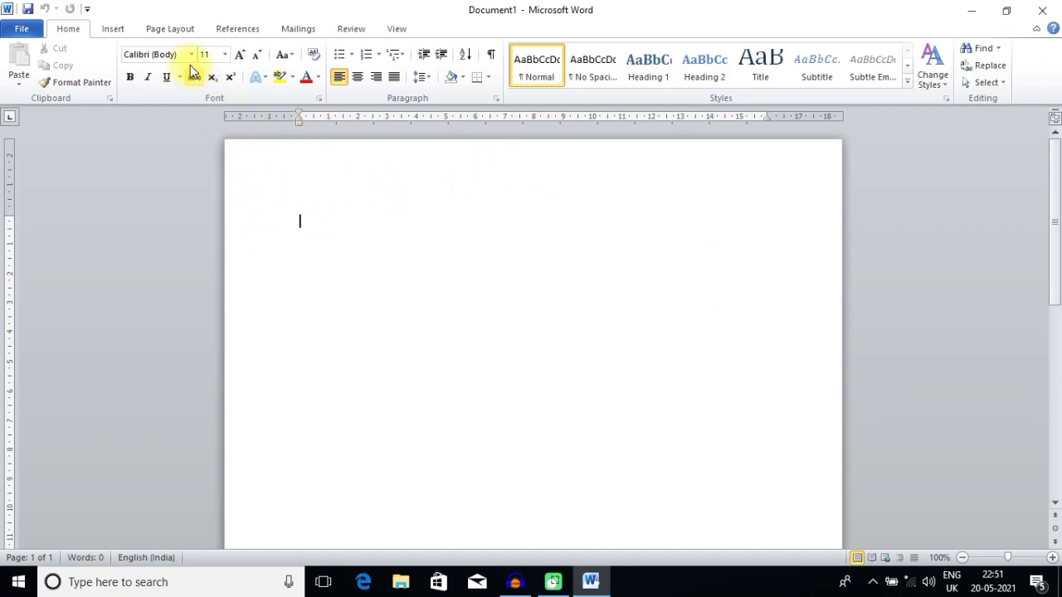
Set the document's paper size to A4 (210 x 297 mm).
click(112, 29)
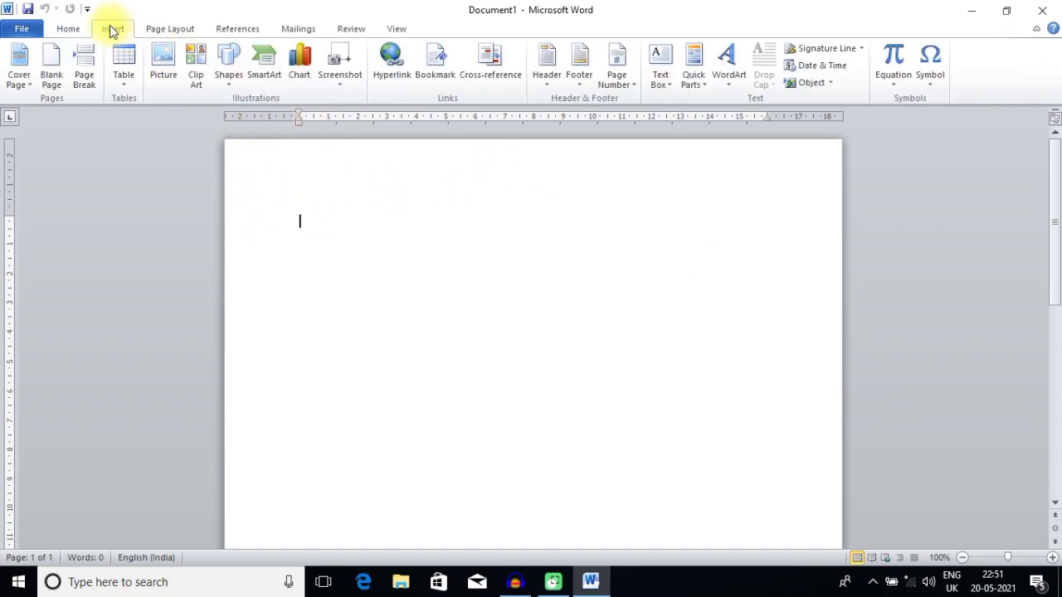
click(166, 29)
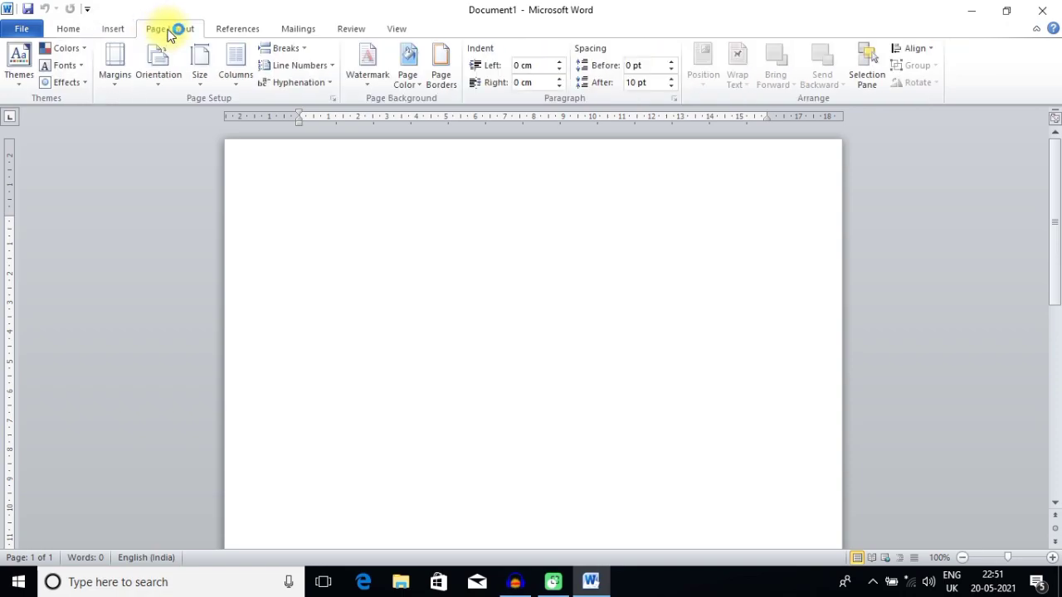
click(201, 83)
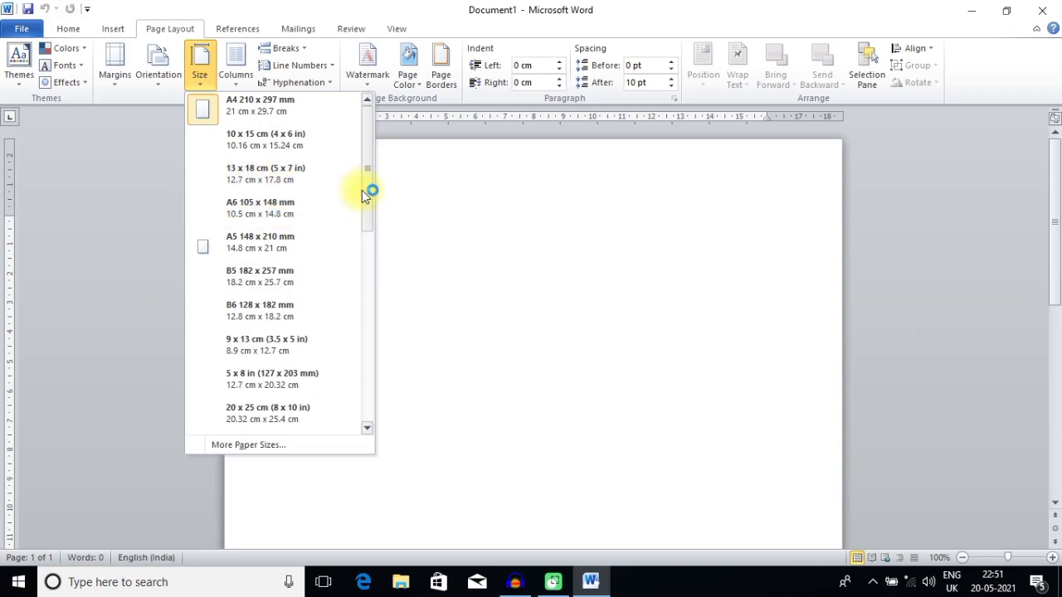
mouse_move(366, 170)
mouse_down()
mouse_move(352, 321)
mouse_move(395, 172)
mouse_up()
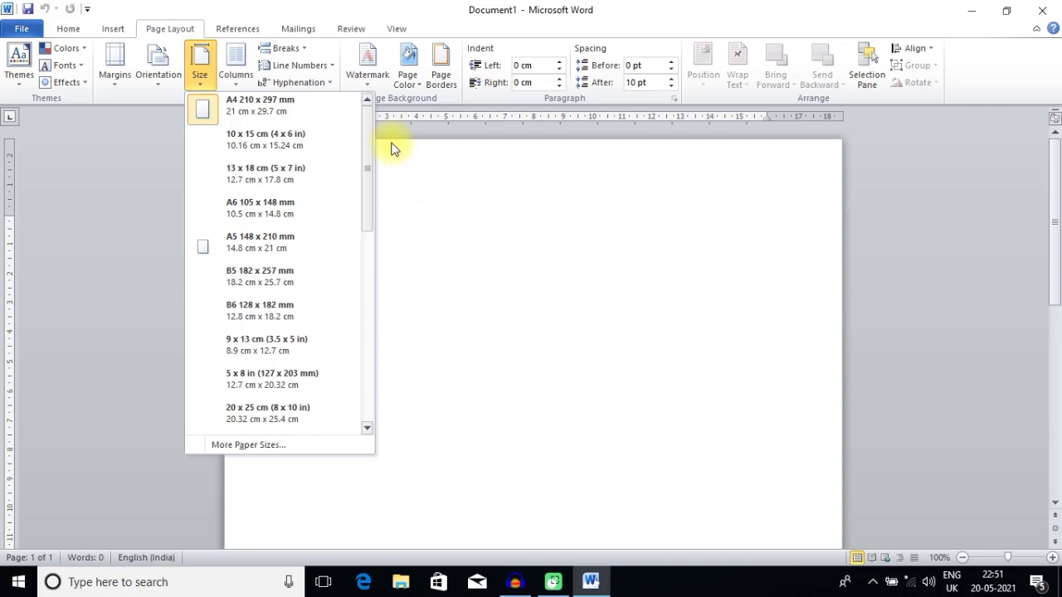
click(325, 116)
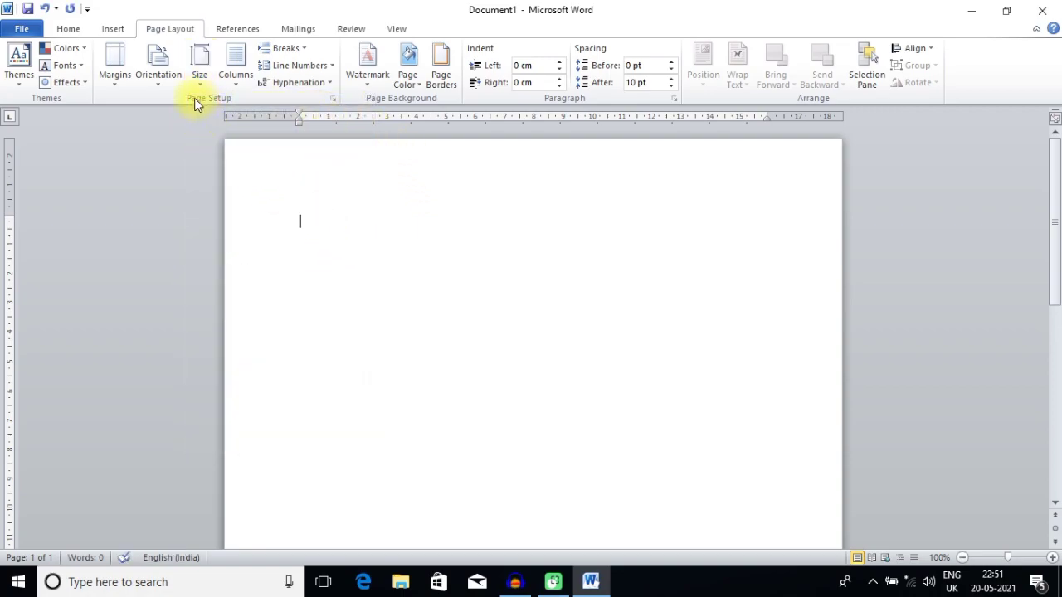
Switch the page orientation to landscape and return it to portrait.
click(176, 84)
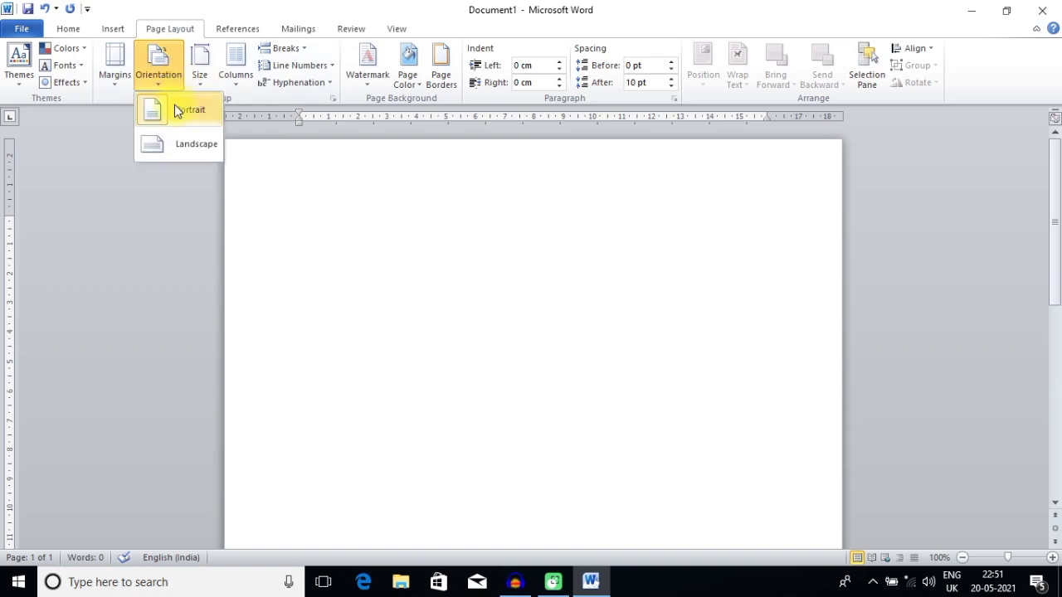
click(180, 142)
click(159, 72)
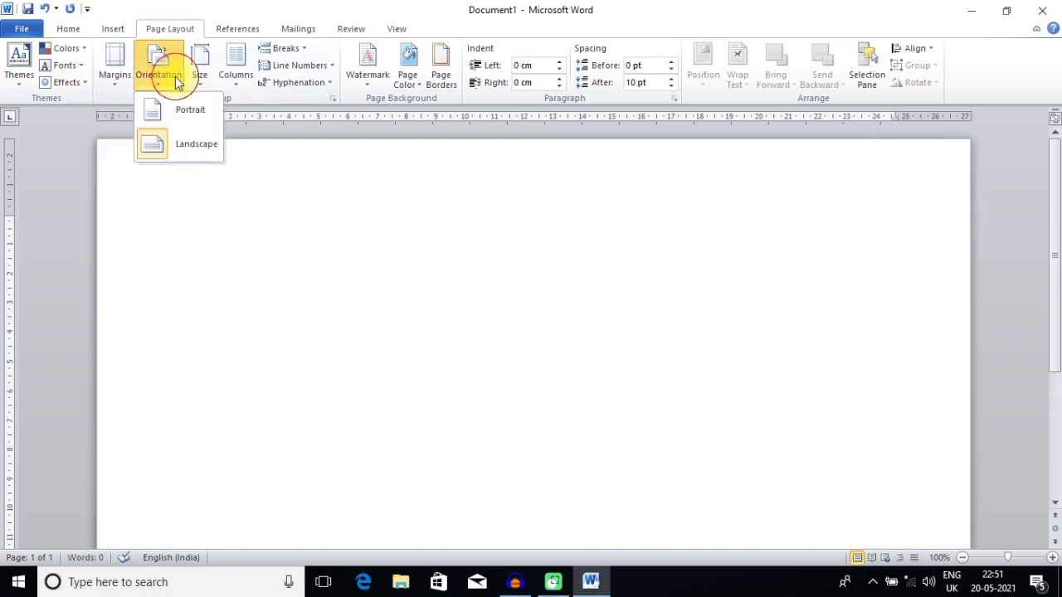
click(175, 104)
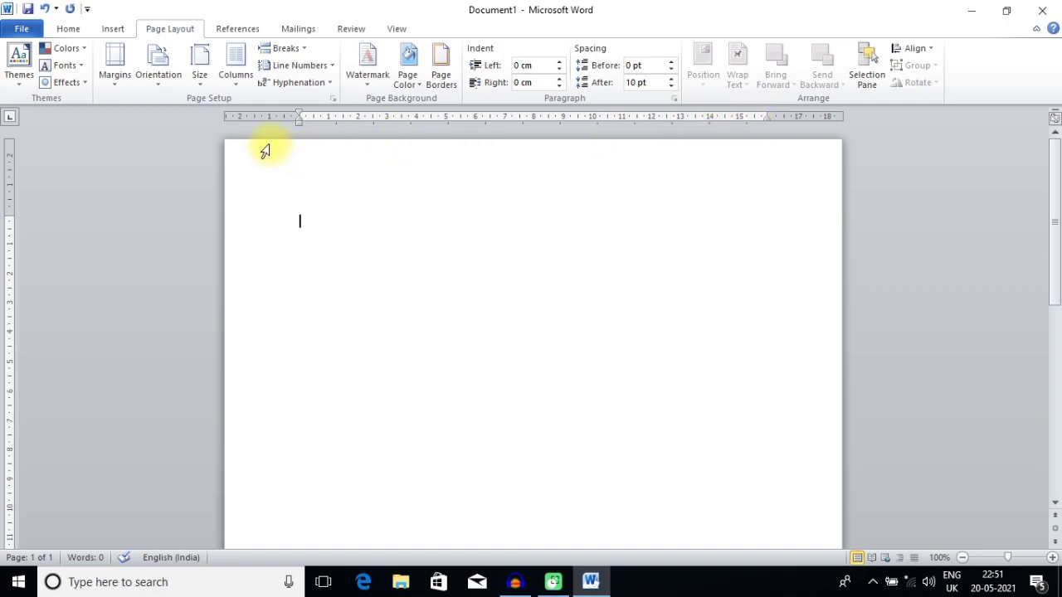
Narrow the right, left, top and bottom page margins to less than about 1 cm each on the rulers.
drag(784, 111, 823, 114)
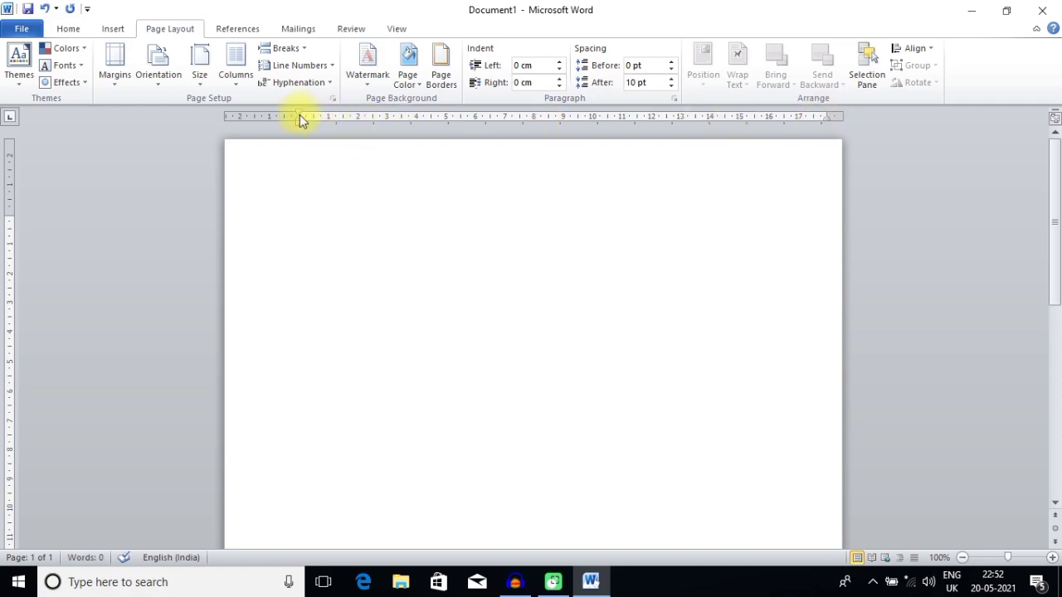
drag(299, 114, 247, 117)
drag(22, 212, 25, 161)
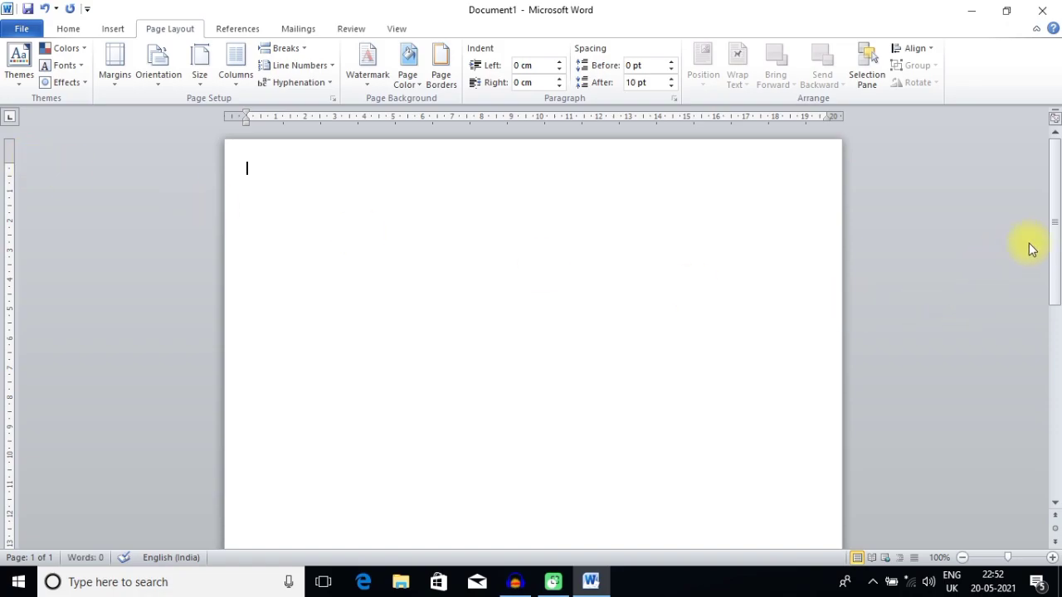
drag(1055, 229, 1042, 422)
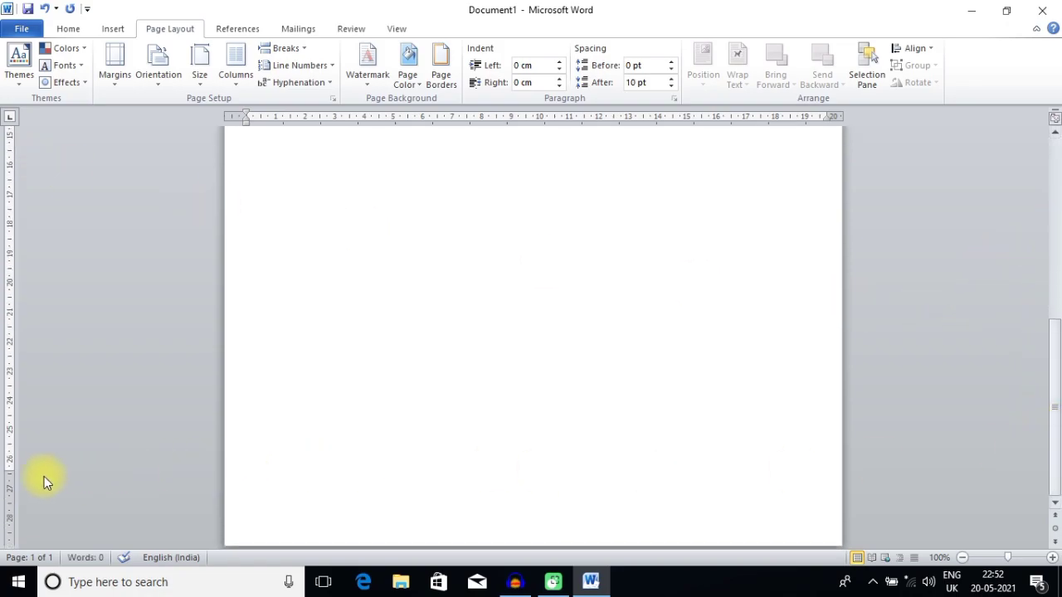
drag(11, 498, 10, 501)
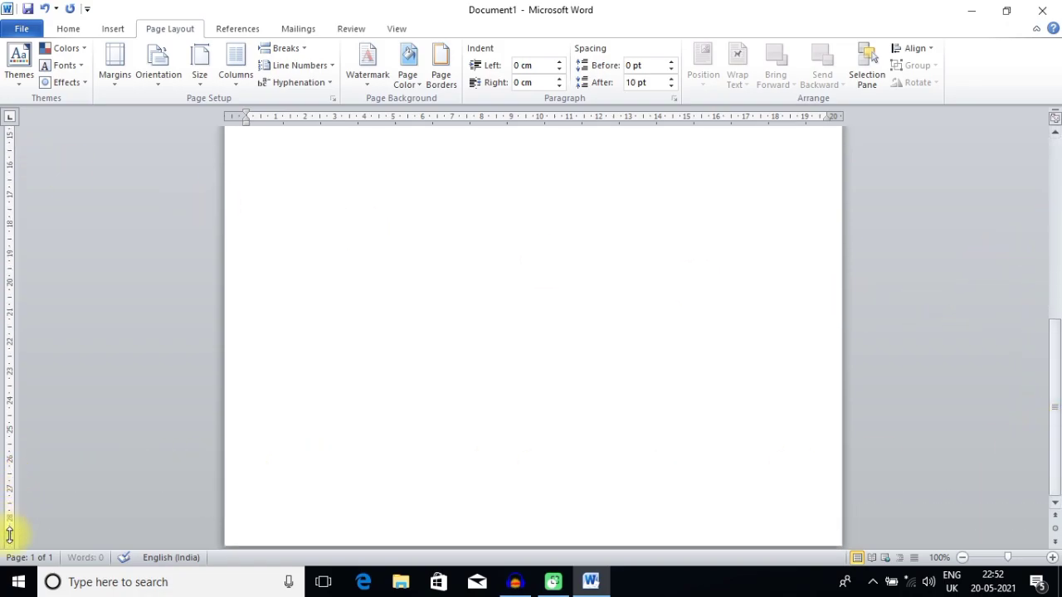
drag(1050, 379, 1055, 192)
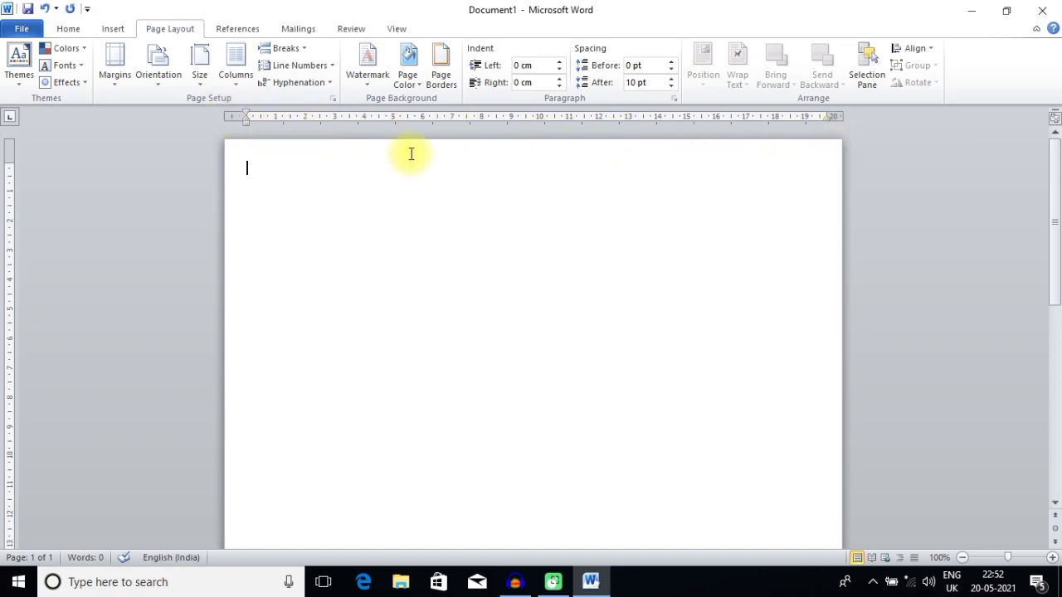
Hide and show the rulers repeatedly, leaving them displayed.
click(396, 29)
click(214, 48)
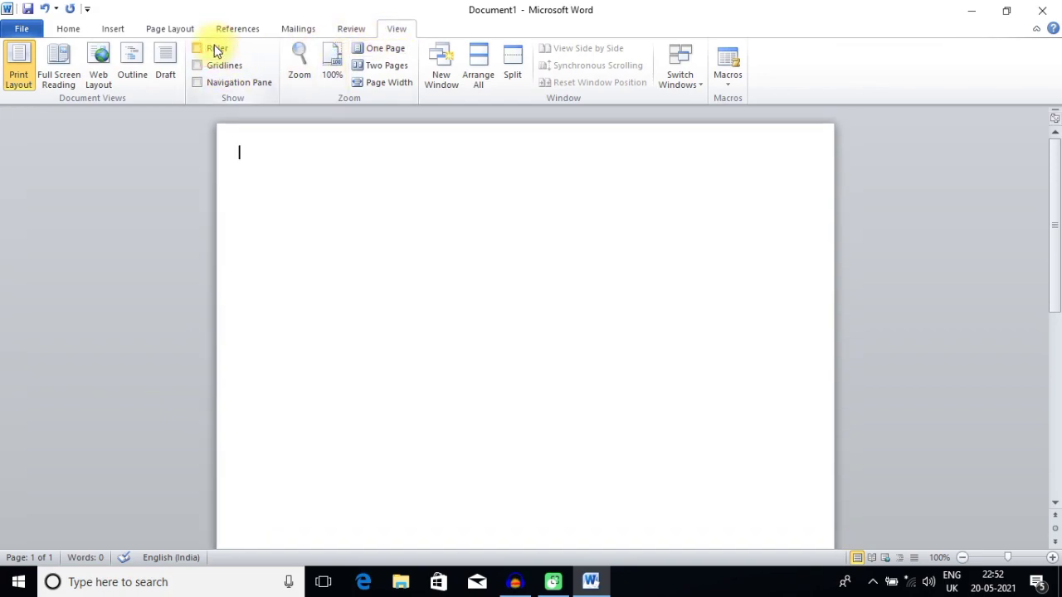
click(214, 50)
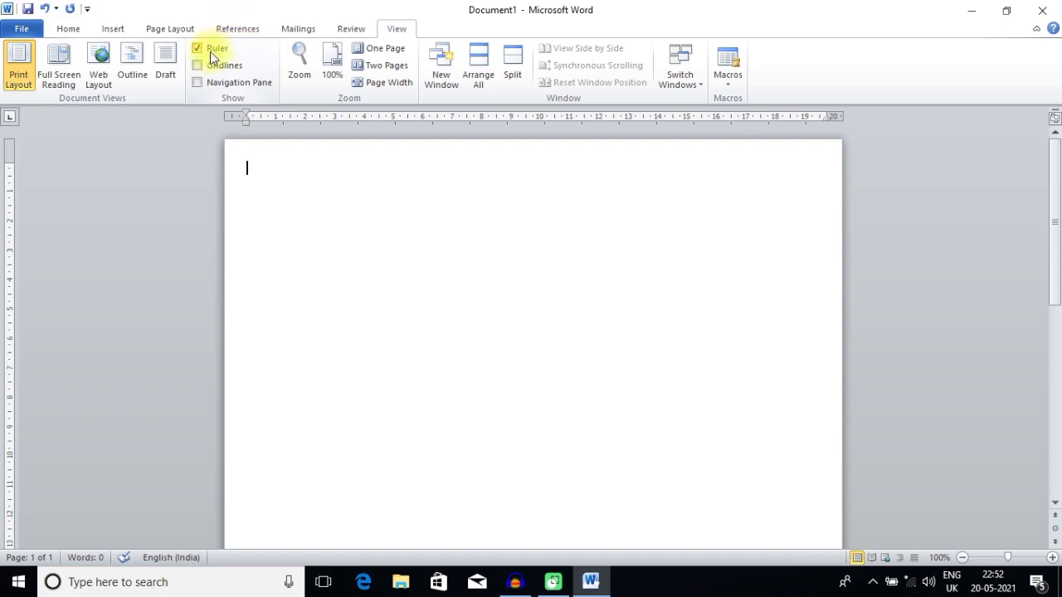
click(213, 51)
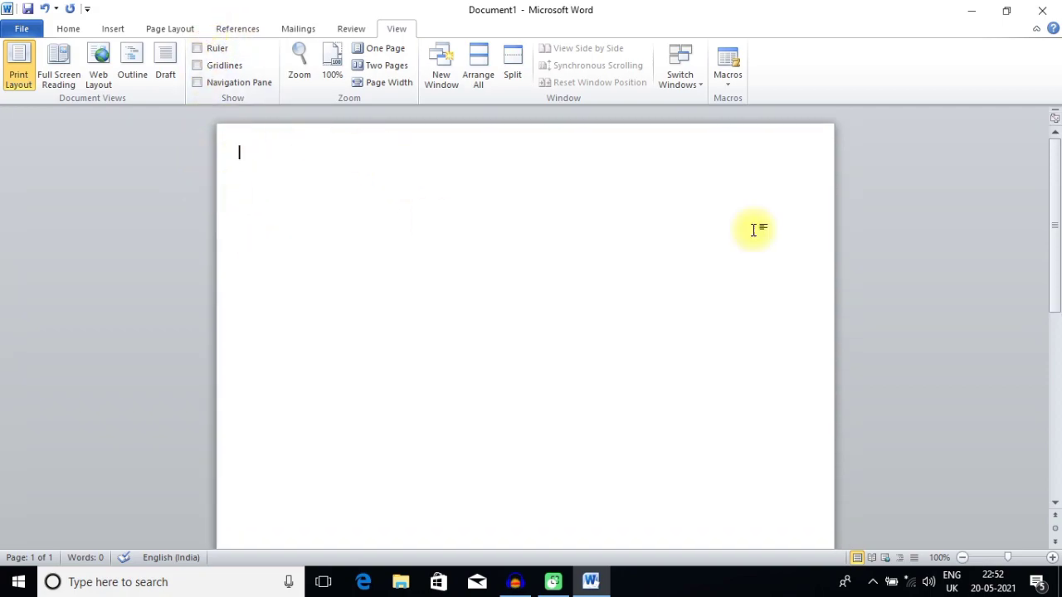
click(199, 51)
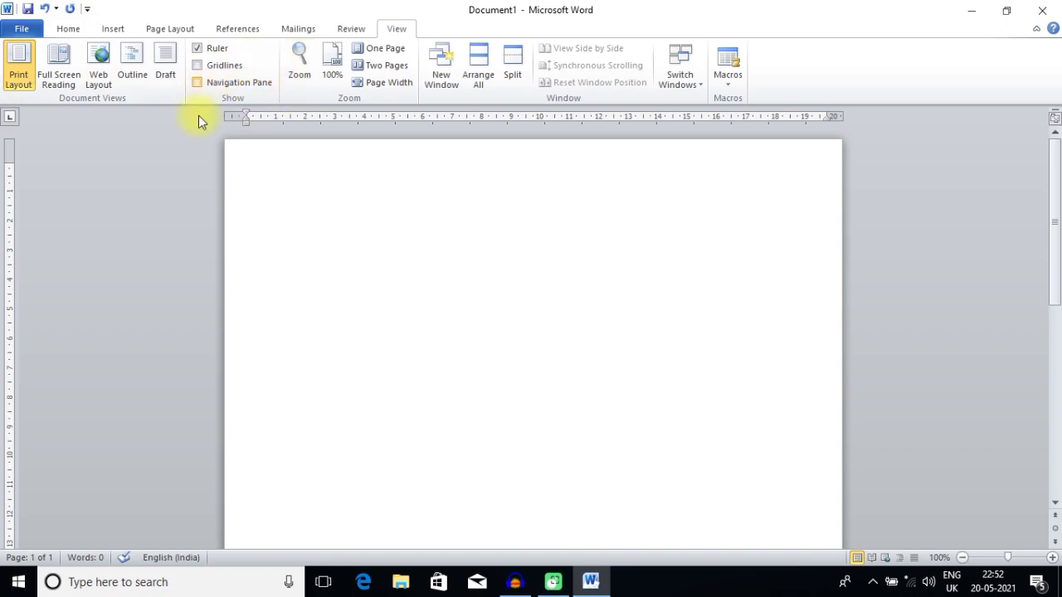
Zoom out to 44% and draw a Frame shape about 28.79 cm high and 20.08 cm wide over nearly the whole page.
drag(1006, 562, 990, 566)
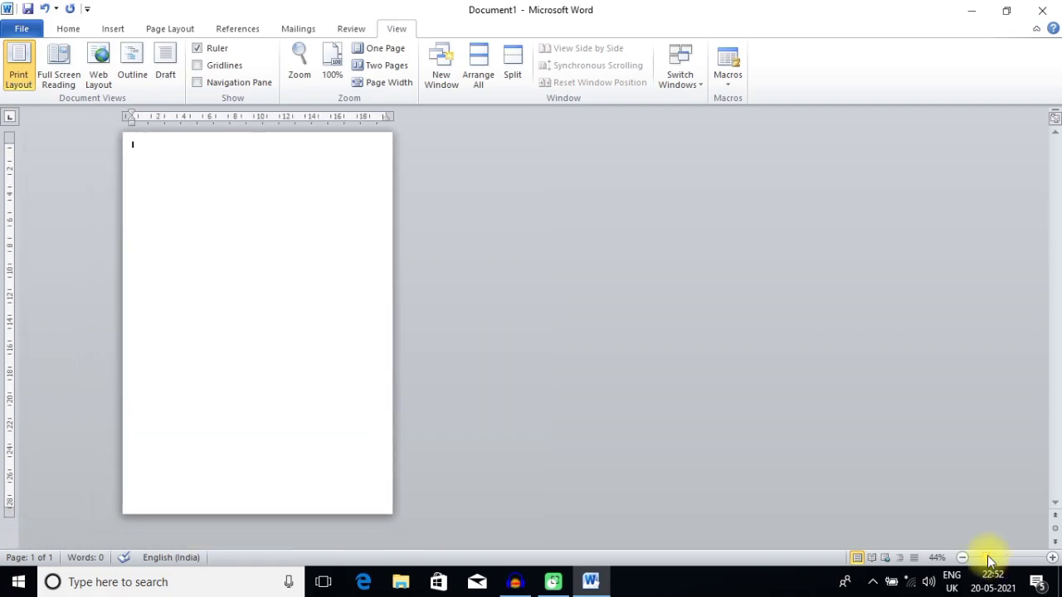
click(116, 28)
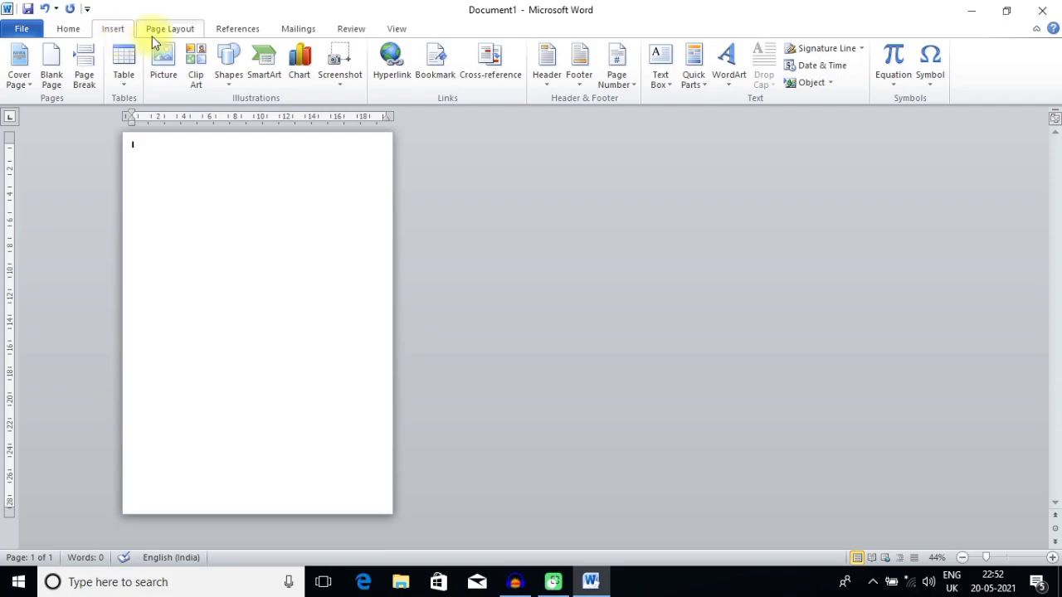
click(230, 77)
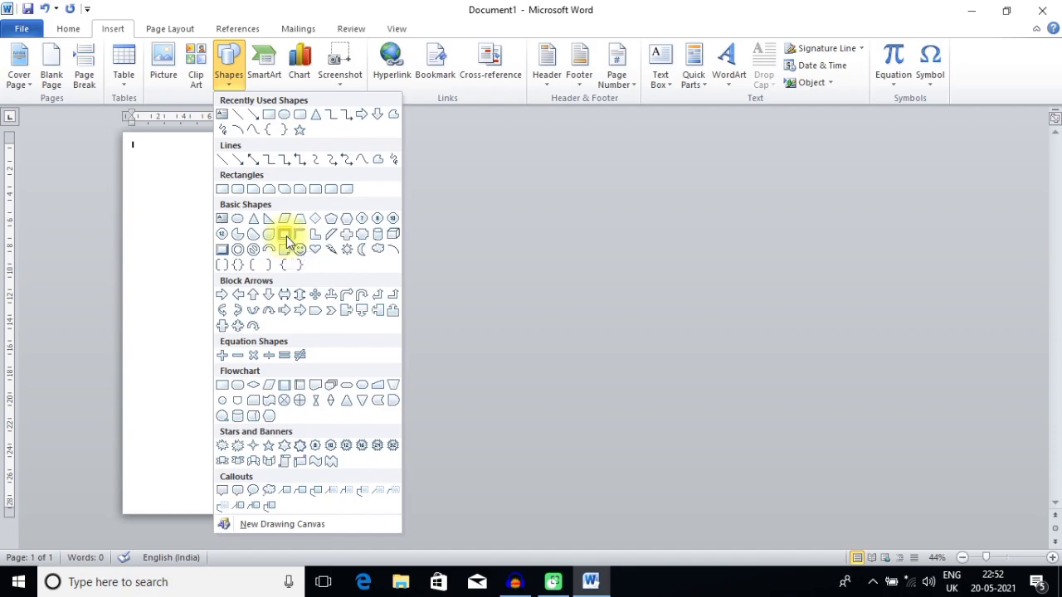
click(286, 237)
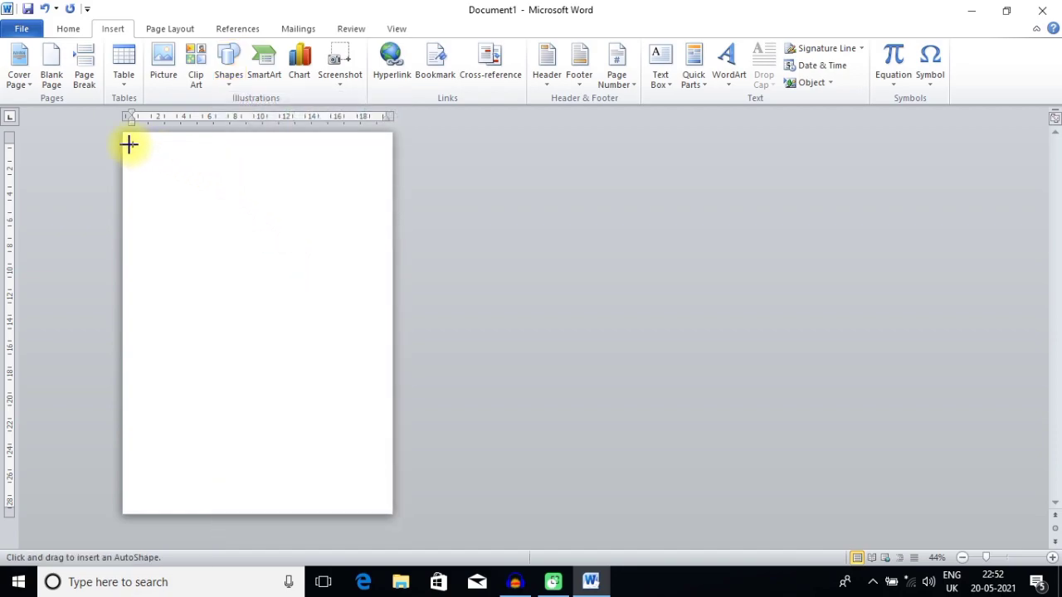
mouse_move(127, 138)
mouse_down()
mouse_move(310, 317)
mouse_move(377, 431)
mouse_move(386, 507)
mouse_up()
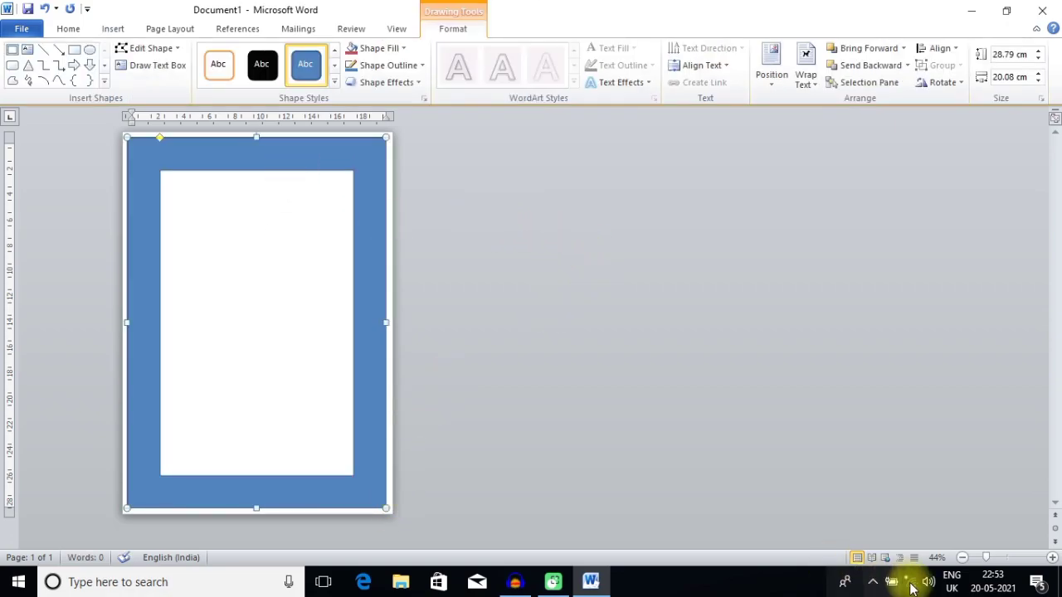
Return the zoom to 100% and thin the frame's border band to about 1 cm with its adjustment point.
drag(987, 561, 1007, 559)
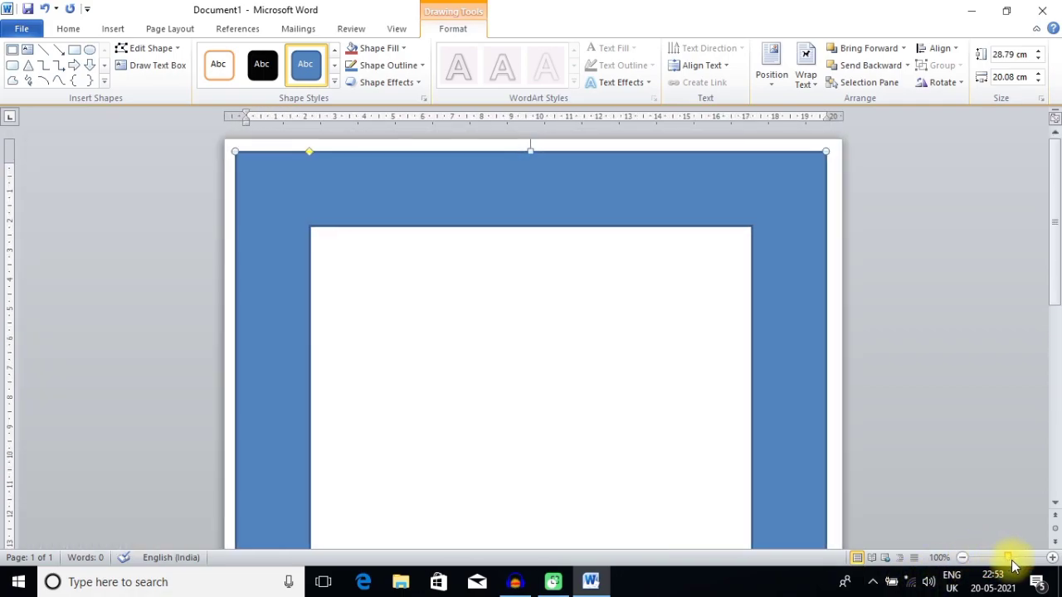
click(516, 262)
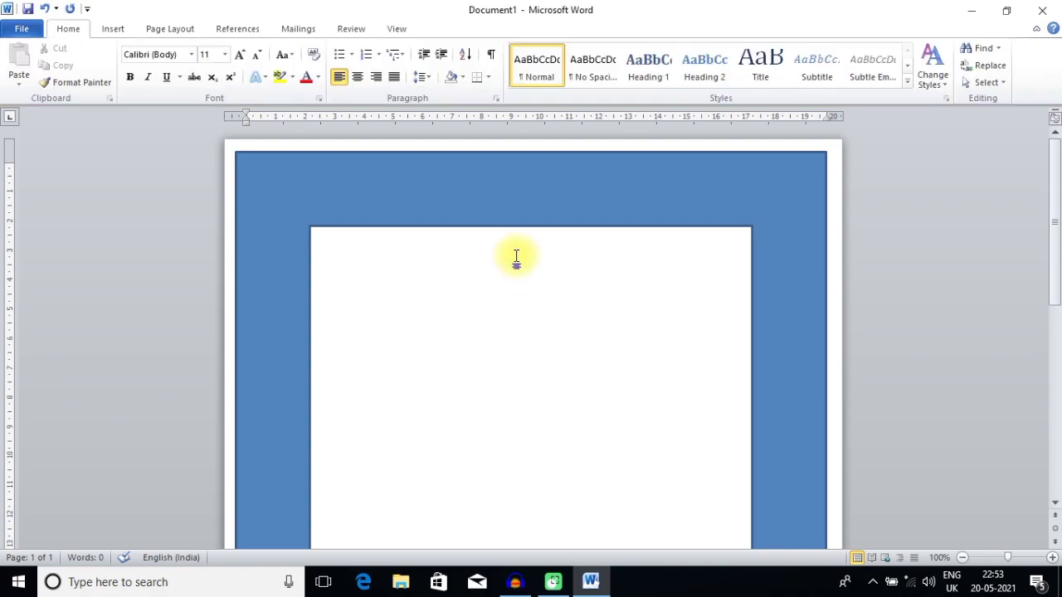
click(516, 210)
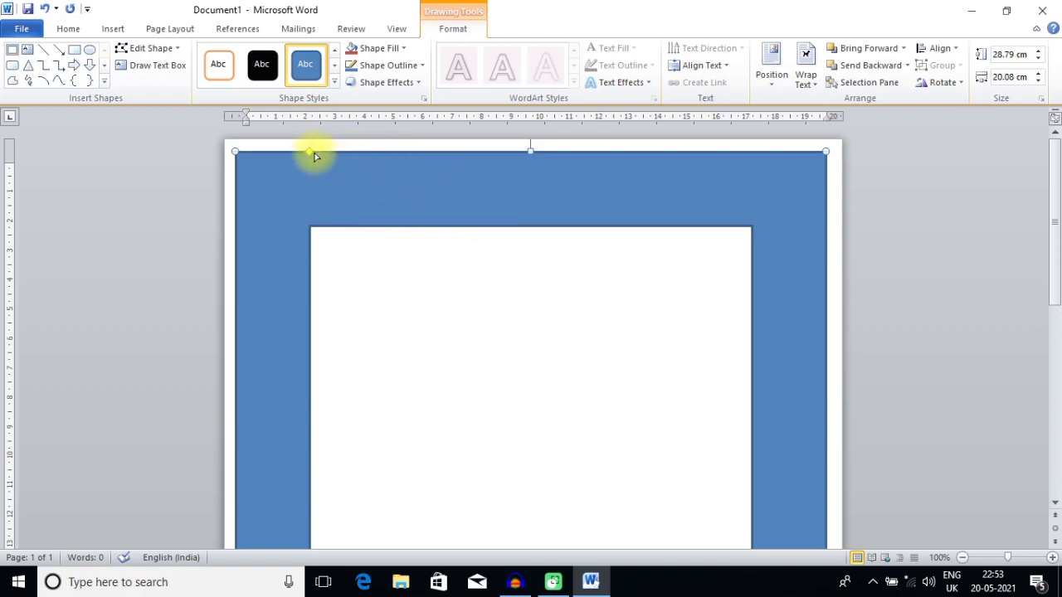
drag(307, 154, 269, 151)
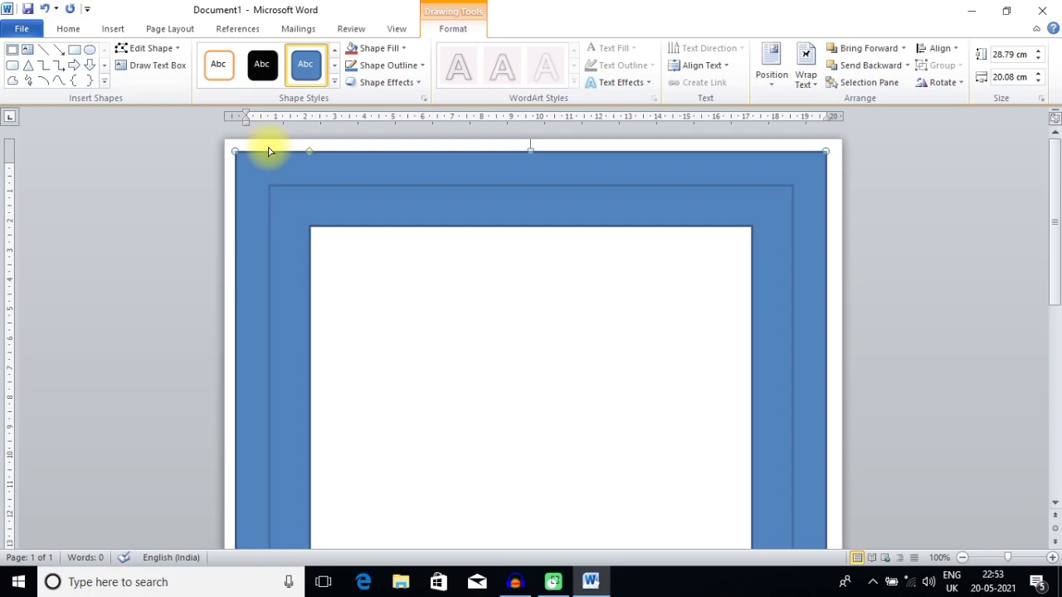
drag(269, 151, 267, 151)
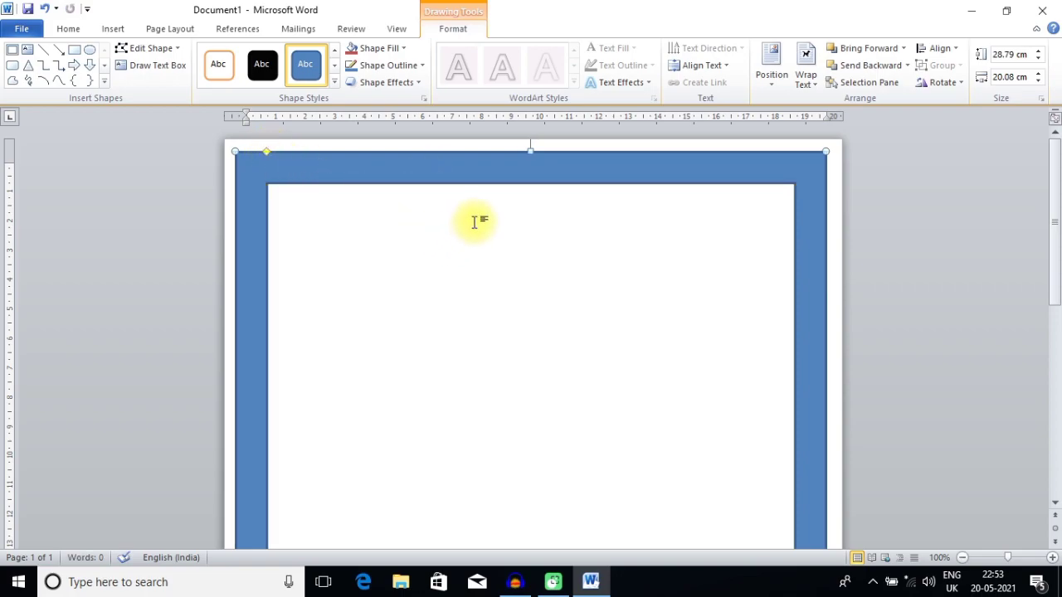
Remove the outline from the blue frame and deselect it.
click(433, 241)
click(409, 176)
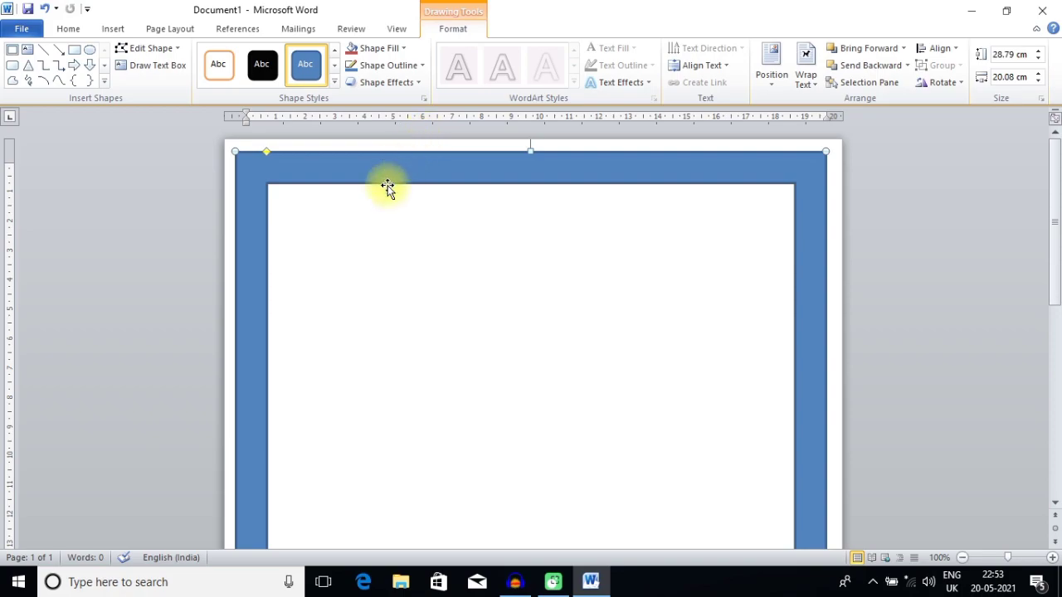
click(420, 230)
click(423, 182)
click(419, 67)
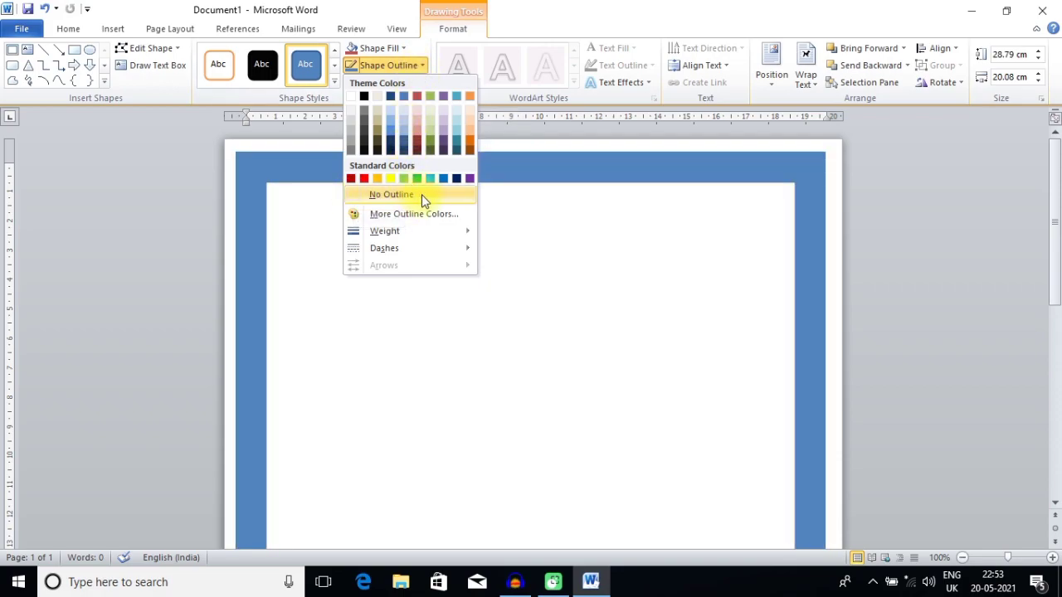
click(396, 195)
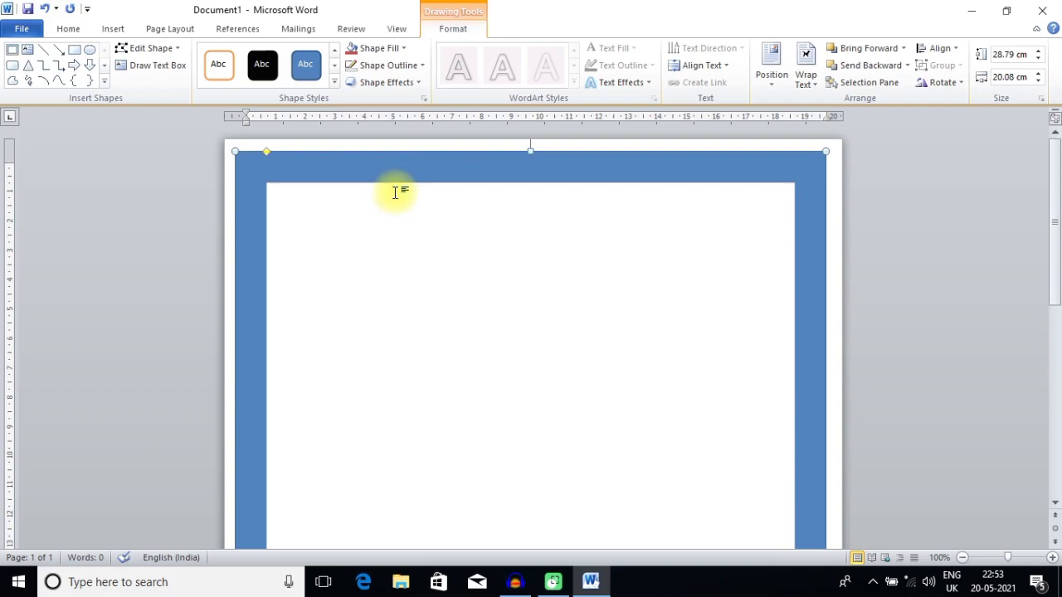
click(398, 217)
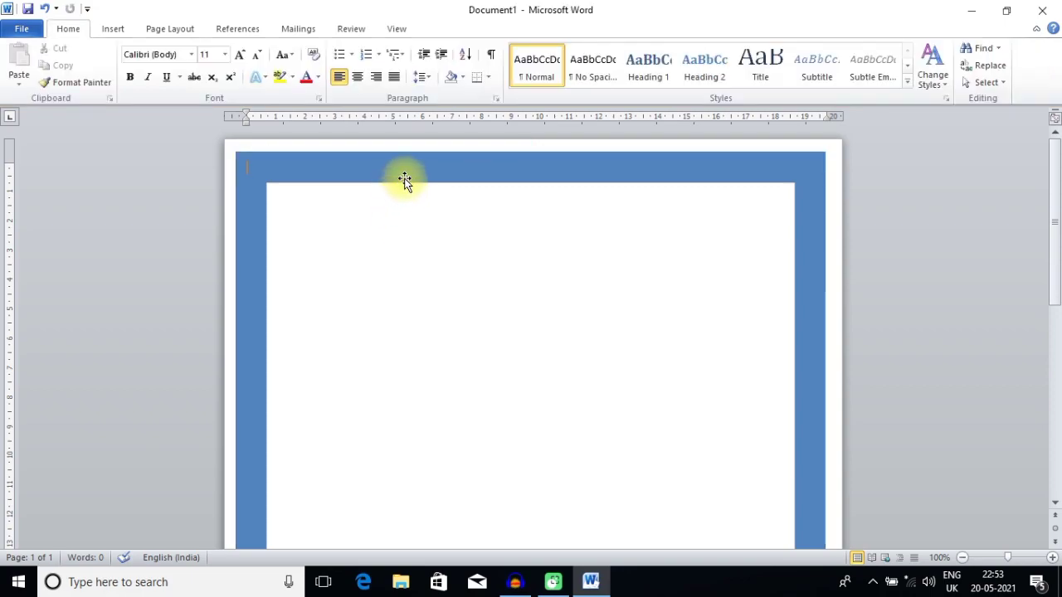
click(404, 181)
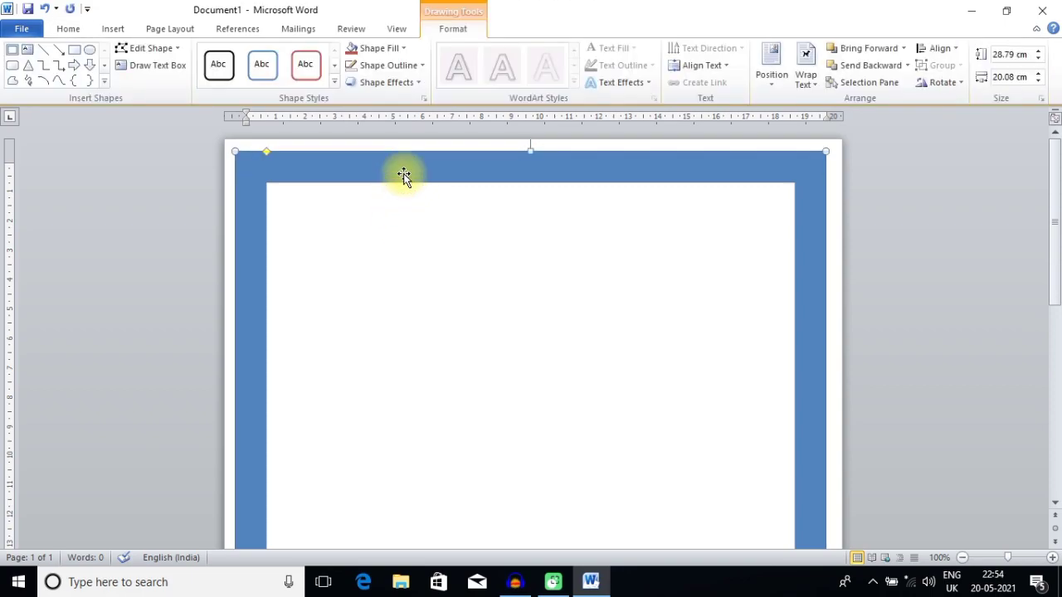
click(333, 82)
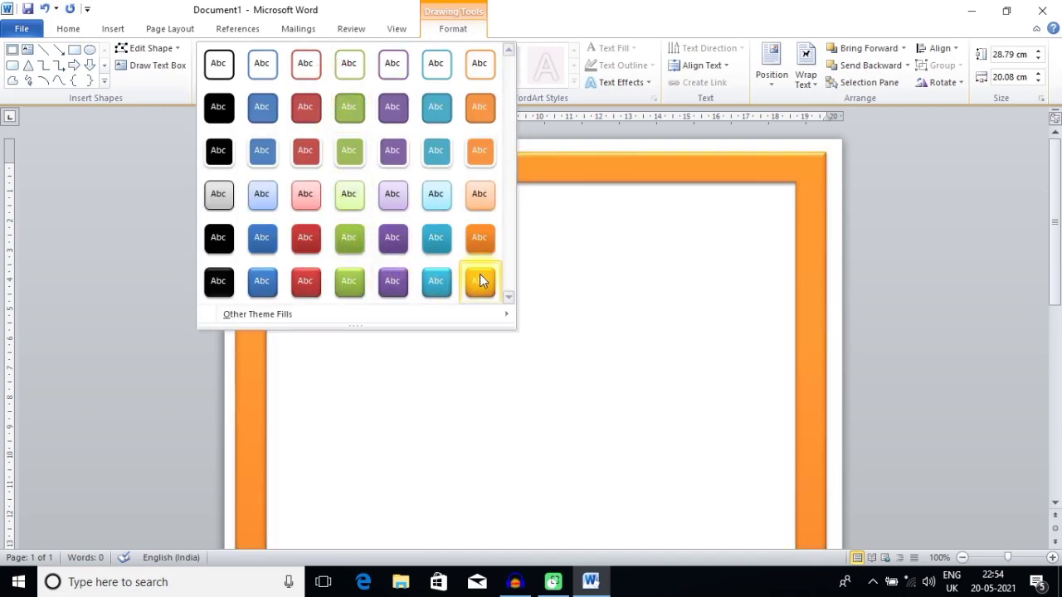
click(544, 217)
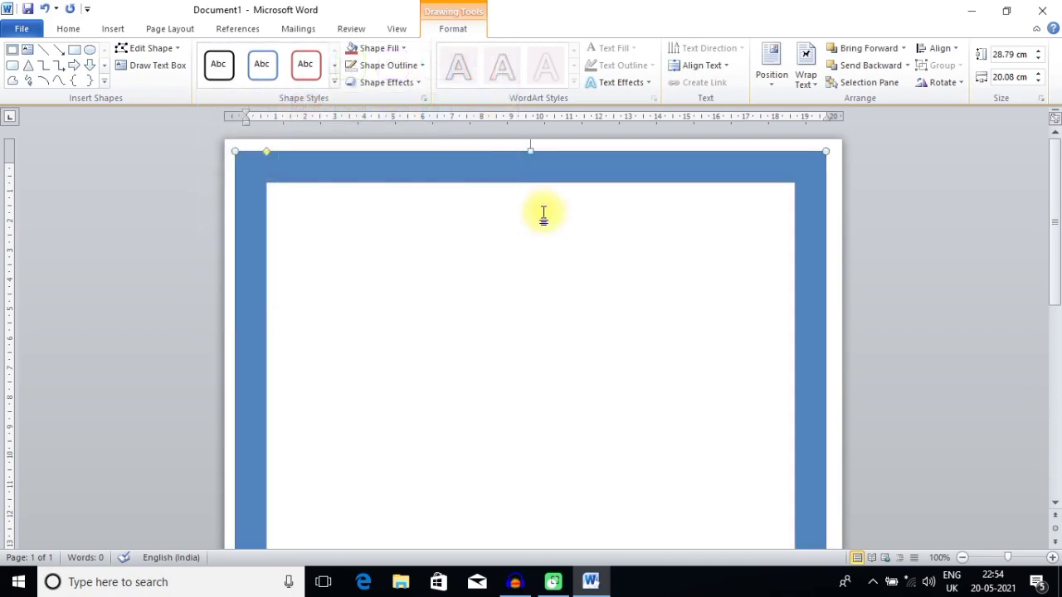
Open the detailed fill settings for the frame and switch it to a light diagonal pattern fill.
click(387, 47)
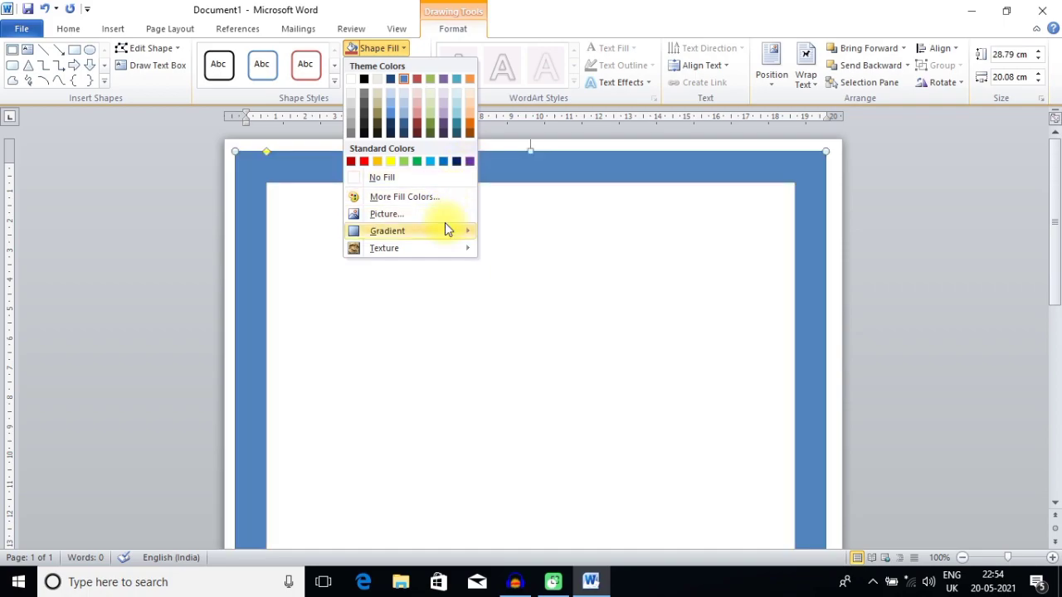
mouse_move(445, 238)
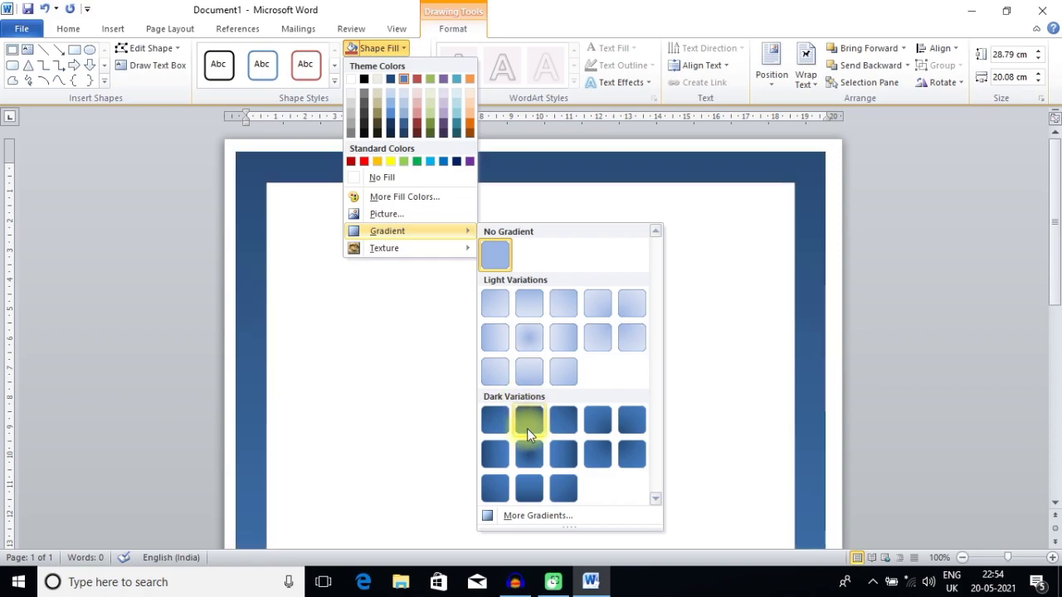
click(535, 516)
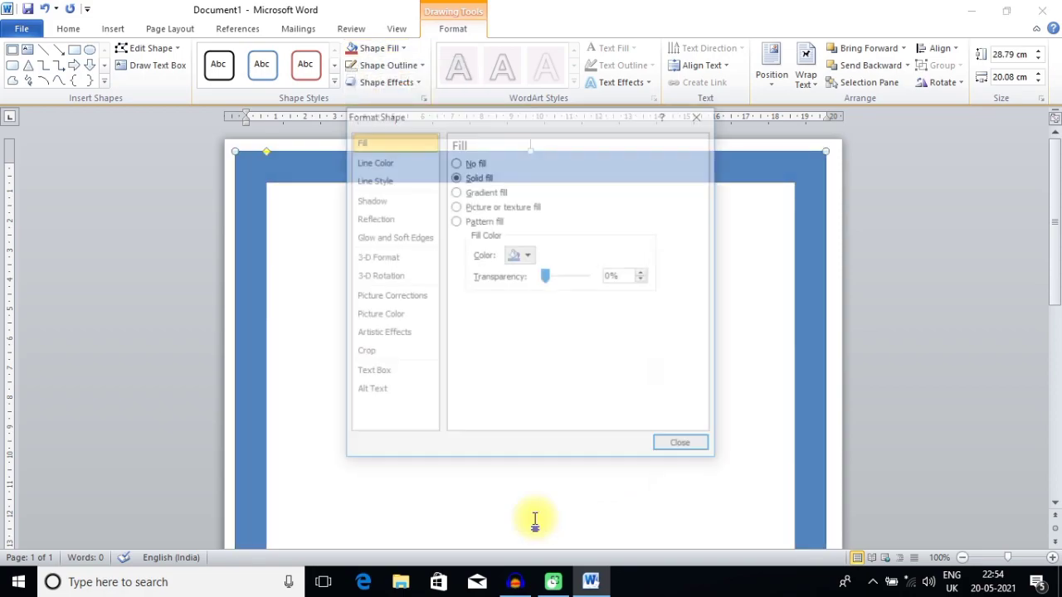
click(454, 221)
click(511, 251)
click(537, 264)
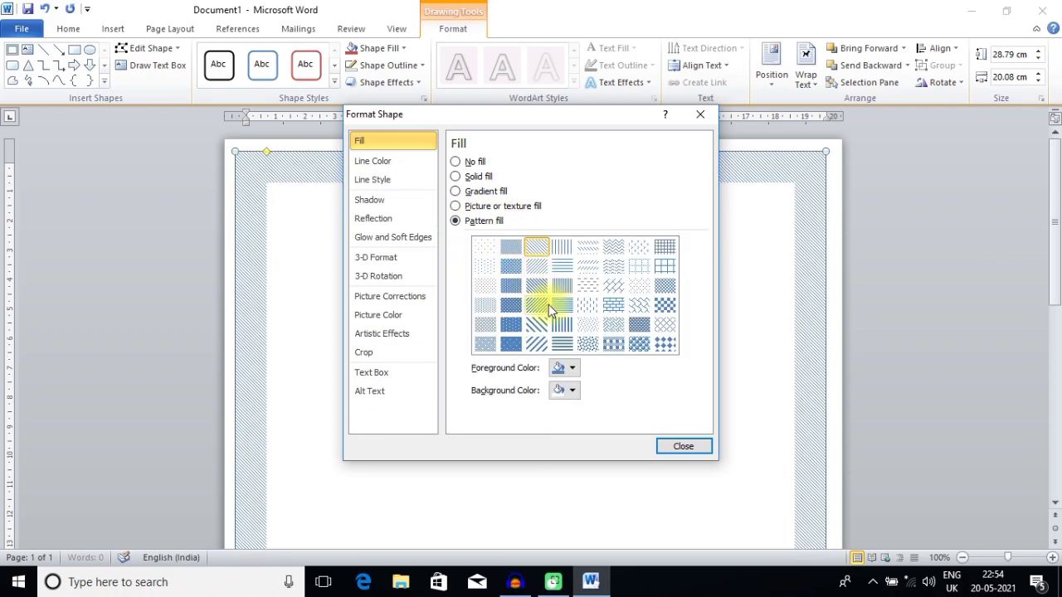
Try several fill patterns on the frame and settle on the dense upward-diagonal stripes.
click(544, 304)
click(560, 307)
click(535, 306)
click(537, 286)
click(586, 287)
click(657, 309)
click(618, 327)
click(537, 327)
click(533, 347)
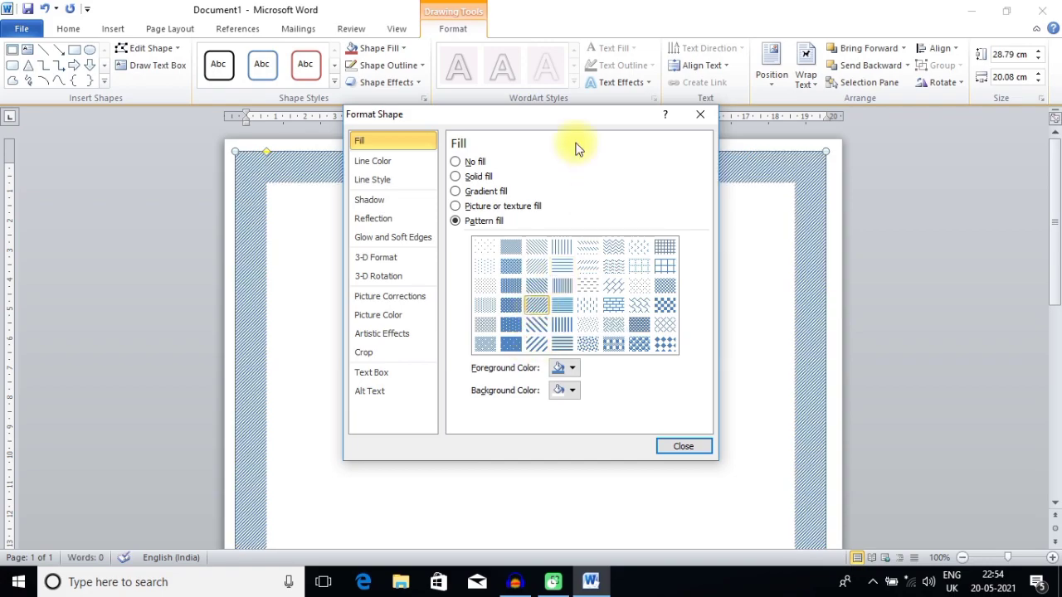
Set the pattern's foreground color to black, close the shape formatting, and deselect the frame.
click(572, 368)
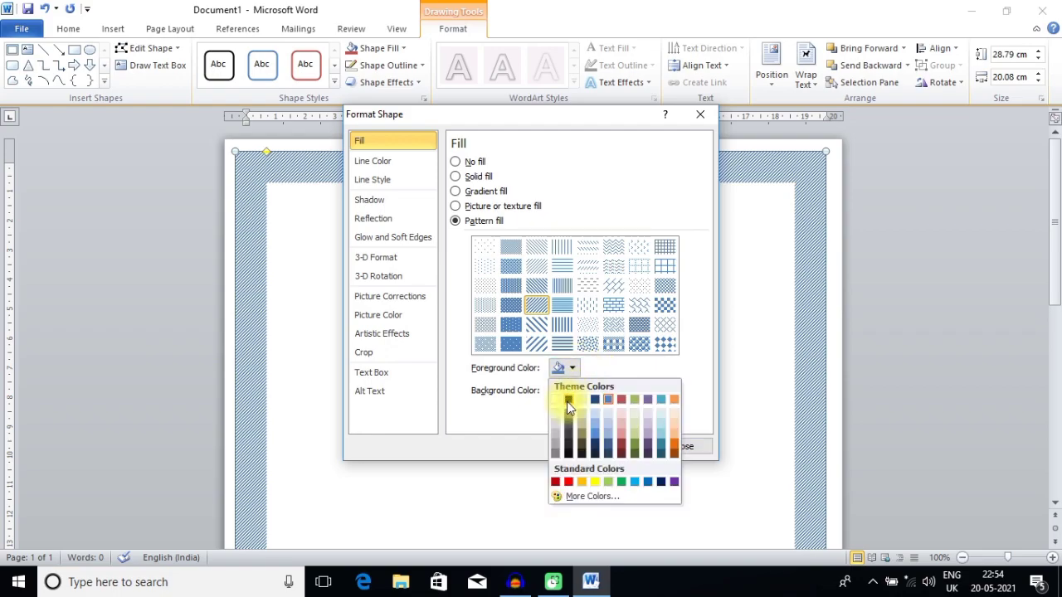
click(568, 402)
click(680, 446)
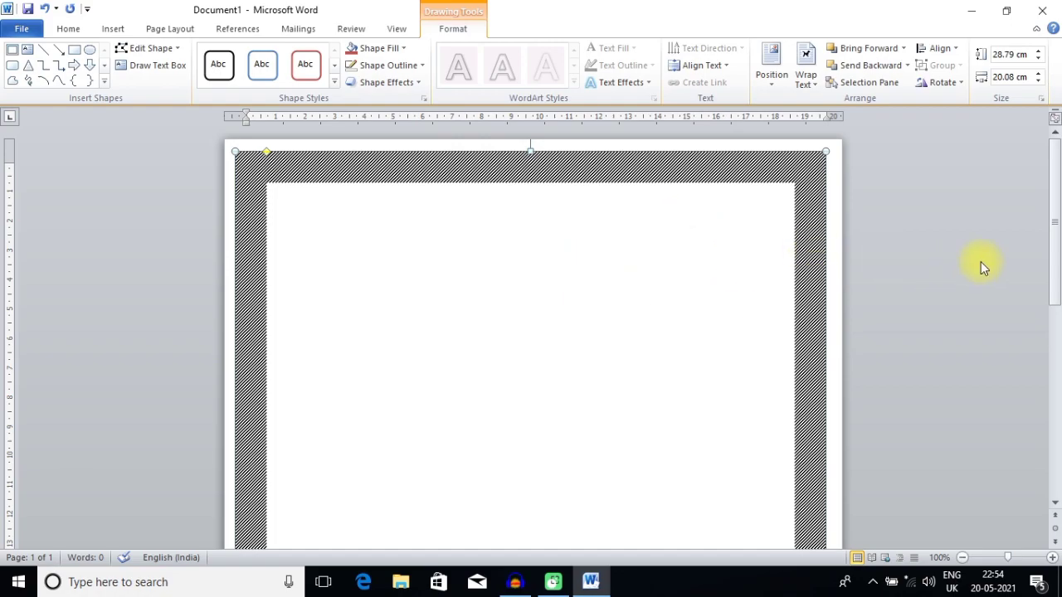
mouse_move(1055, 251)
mouse_down()
mouse_move(1057, 264)
mouse_move(1056, 251)
mouse_up()
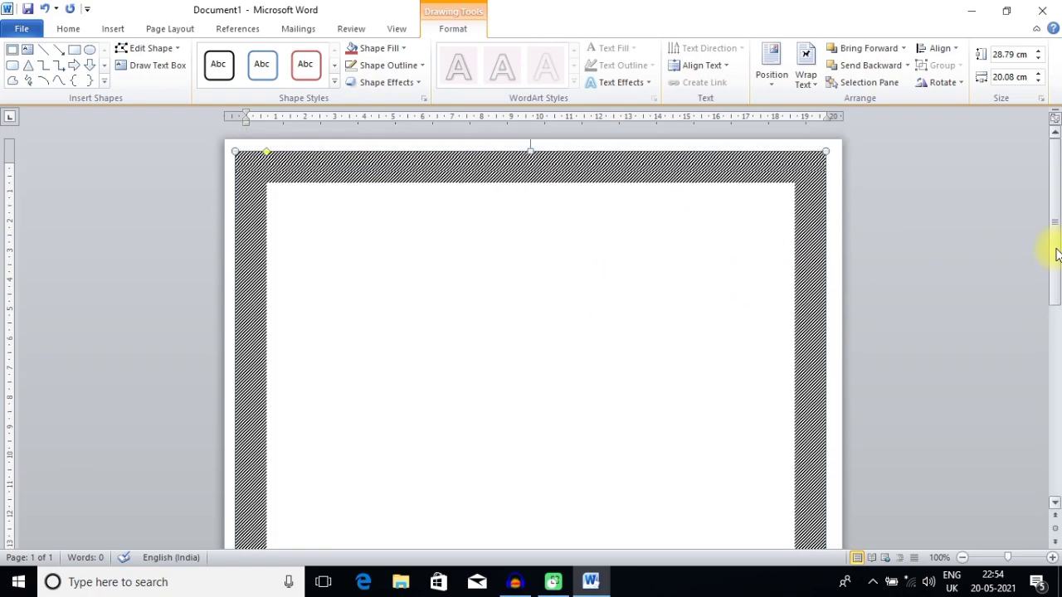
click(962, 557)
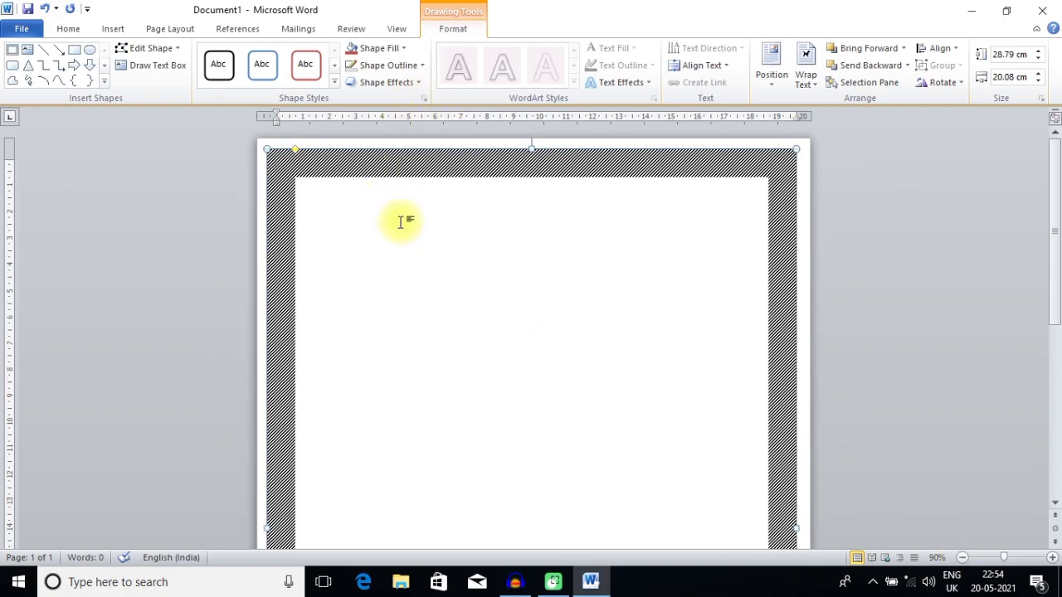
click(388, 175)
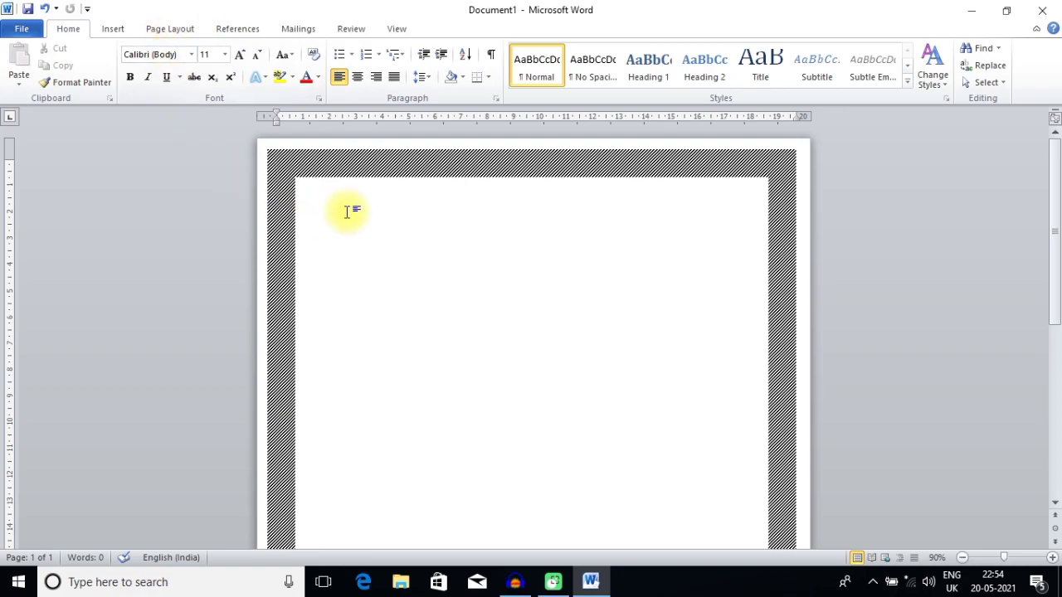
Draw a rectangle about 8.59 cm high and 10.9 cm wide from the frame's upper-left outer corner.
click(115, 29)
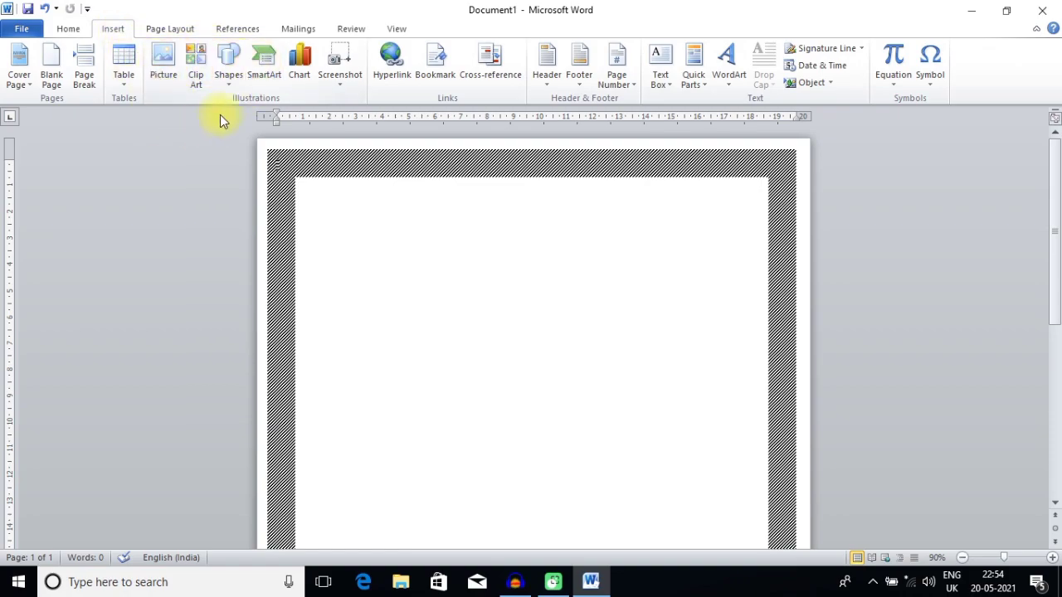
click(232, 86)
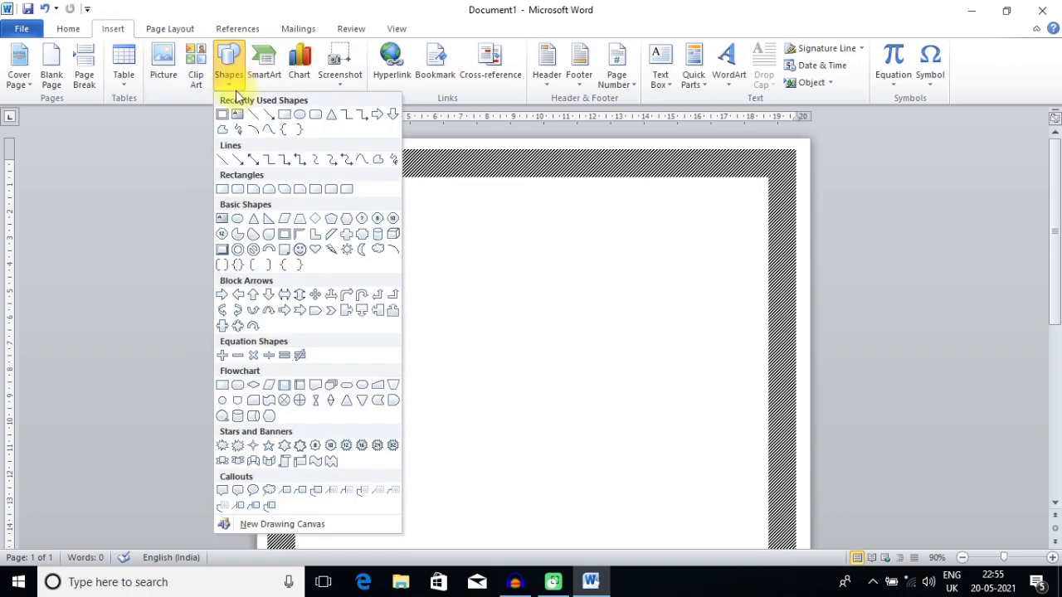
click(282, 114)
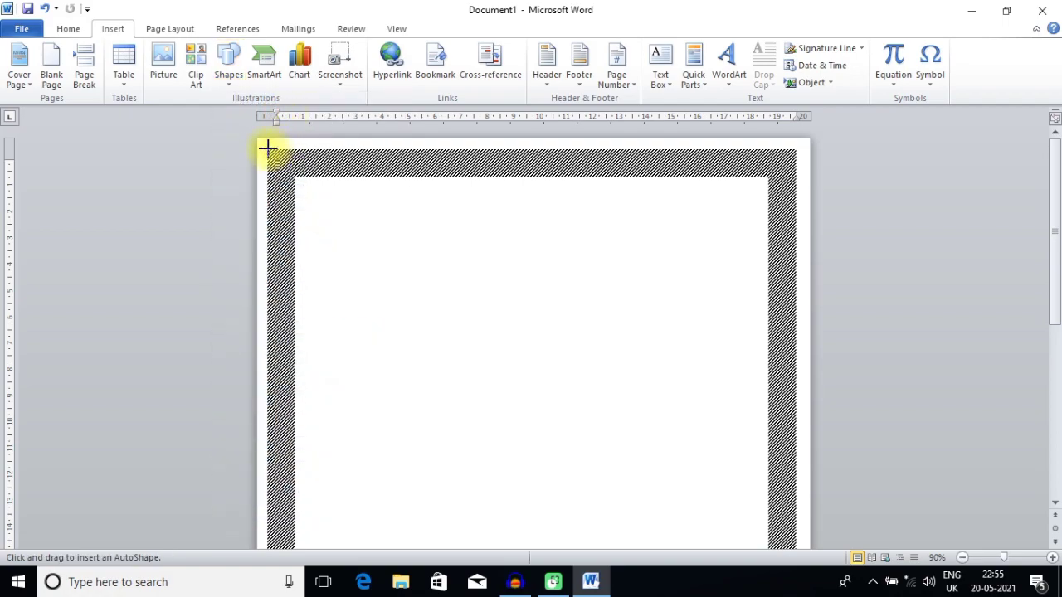
mouse_move(268, 149)
mouse_down()
mouse_move(384, 232)
mouse_move(495, 284)
mouse_move(555, 376)
mouse_up()
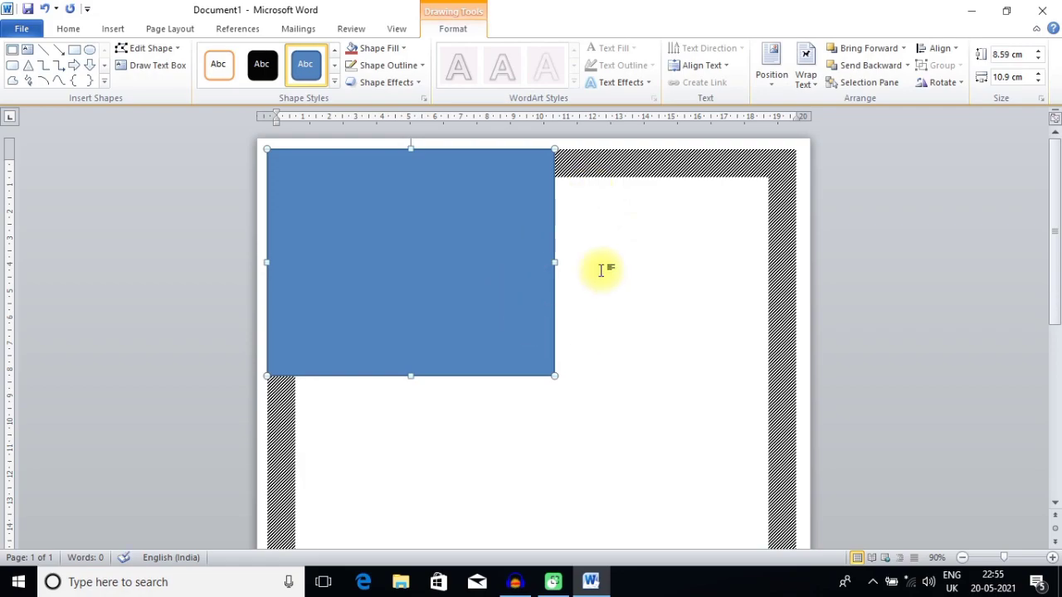
Edit the blue rectangle's points and add one on its right edge, level with the inner edge of the frame's top band.
right_click(555, 375)
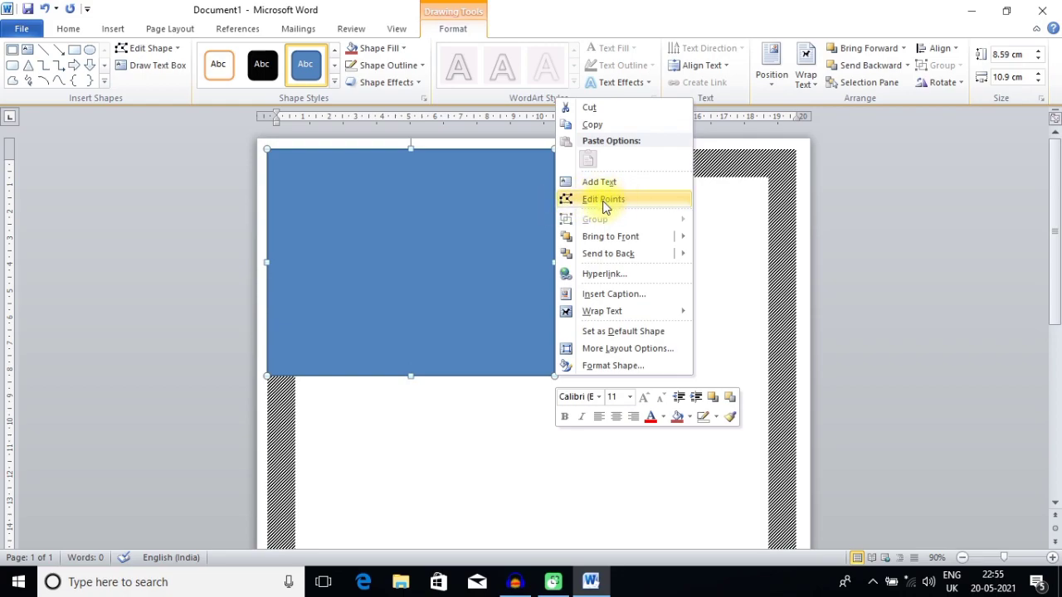
click(604, 203)
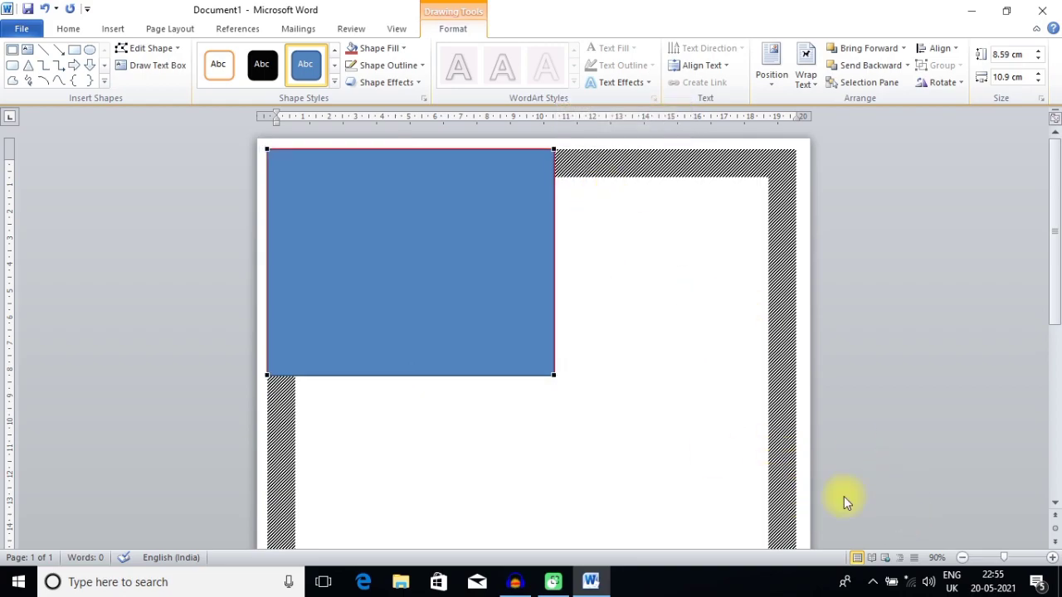
click(1022, 558)
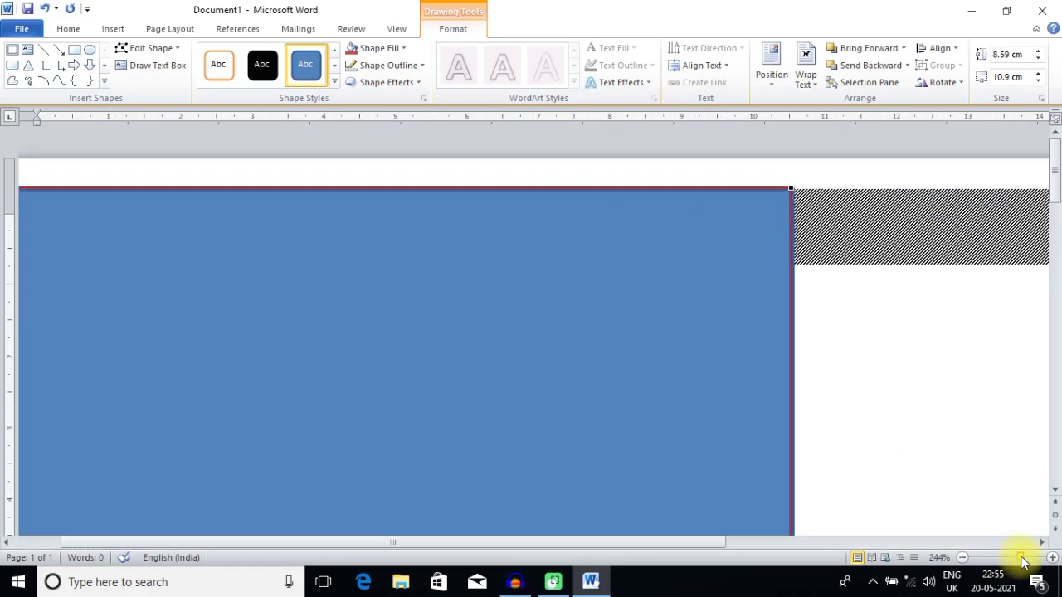
drag(687, 543, 798, 557)
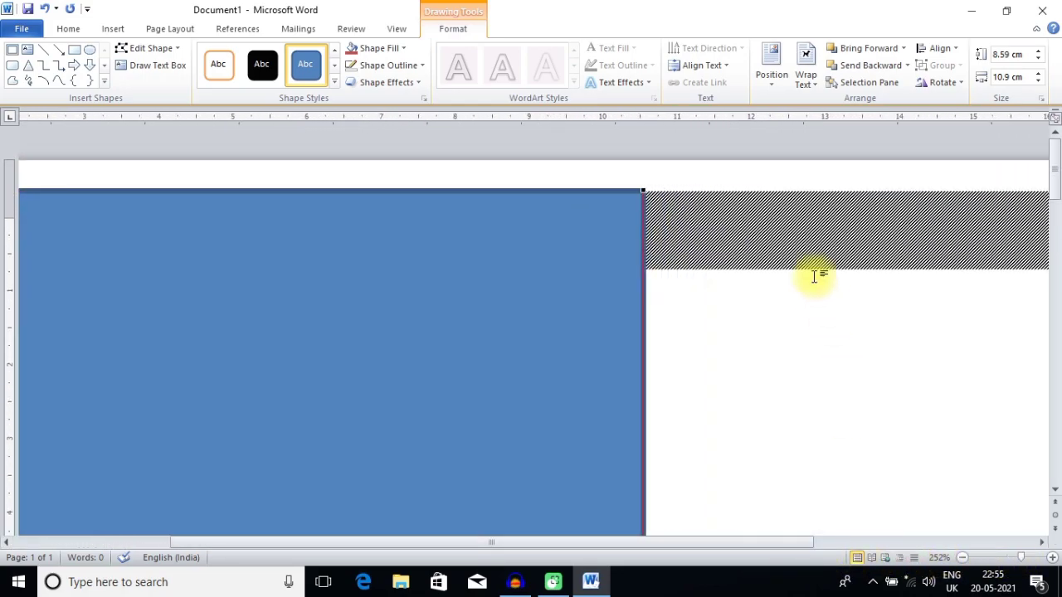
right_click(643, 271)
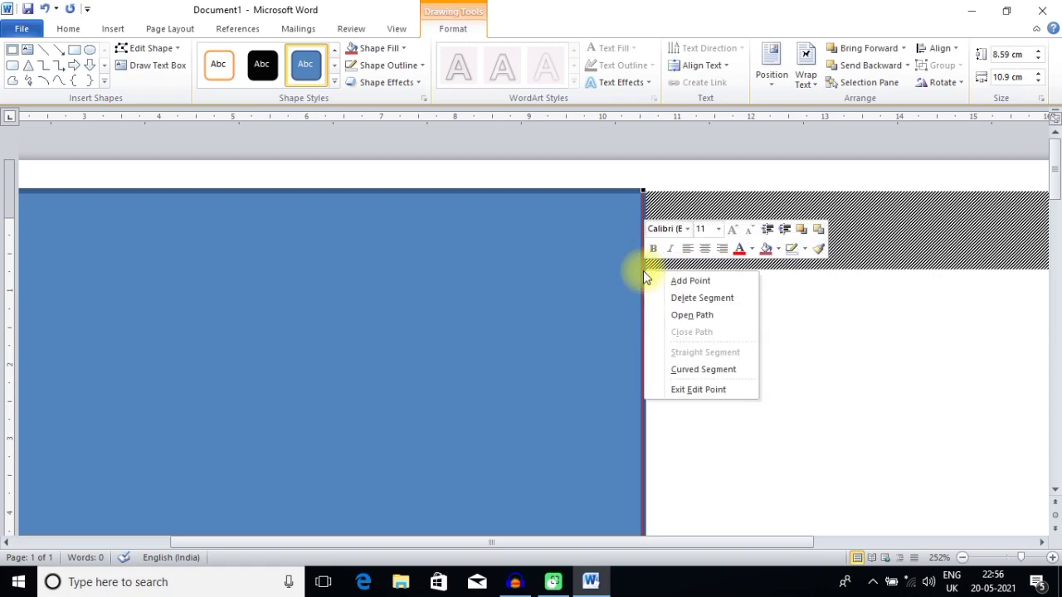
click(695, 281)
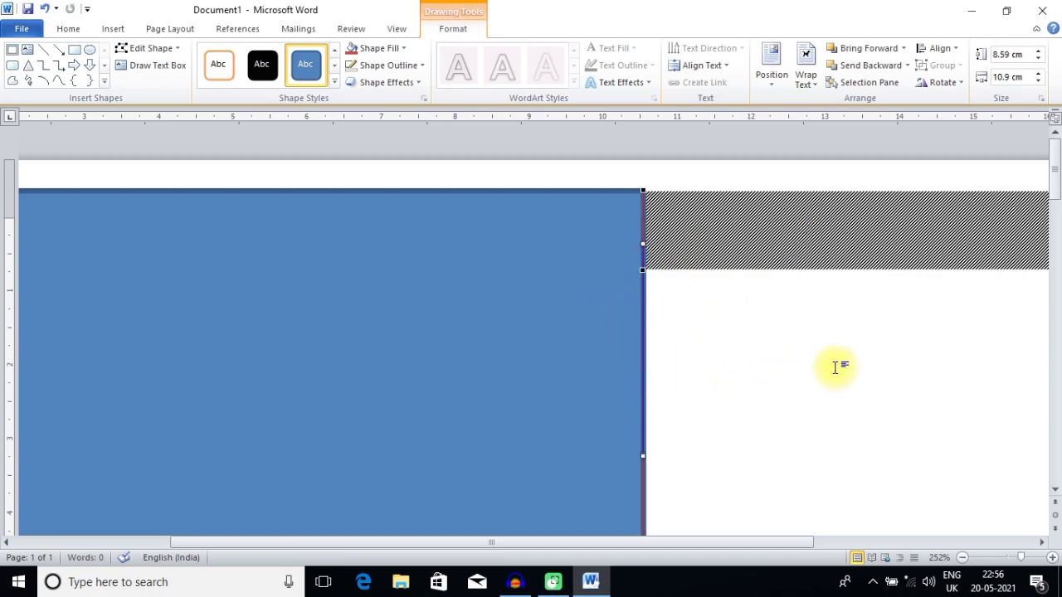
Add a point on the rectangle's bottom edge, in line with the inner edge of the frame's left band.
drag(1055, 177, 1055, 245)
drag(722, 541, 542, 526)
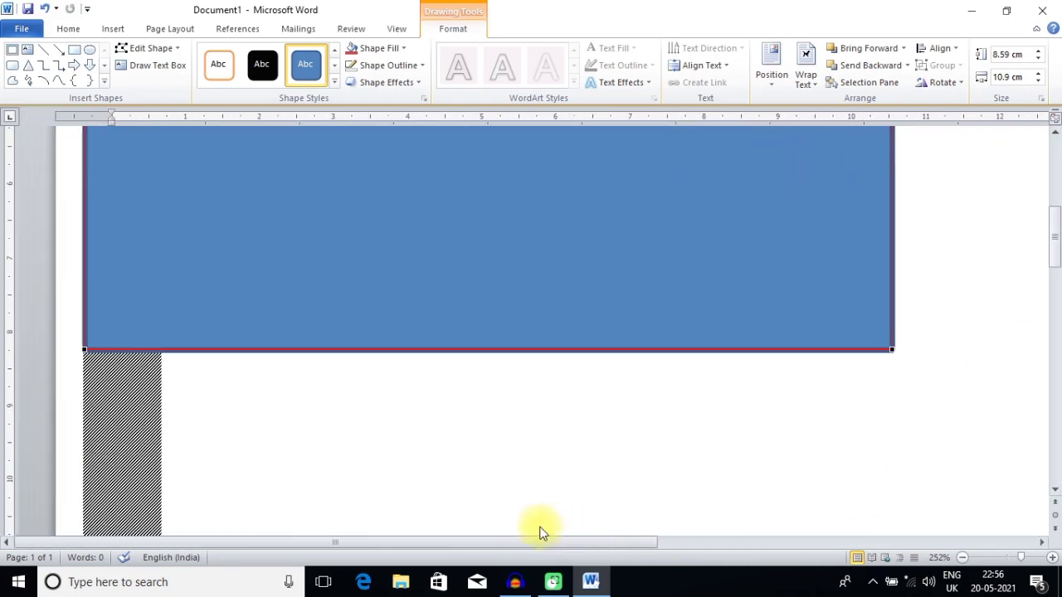
right_click(160, 350)
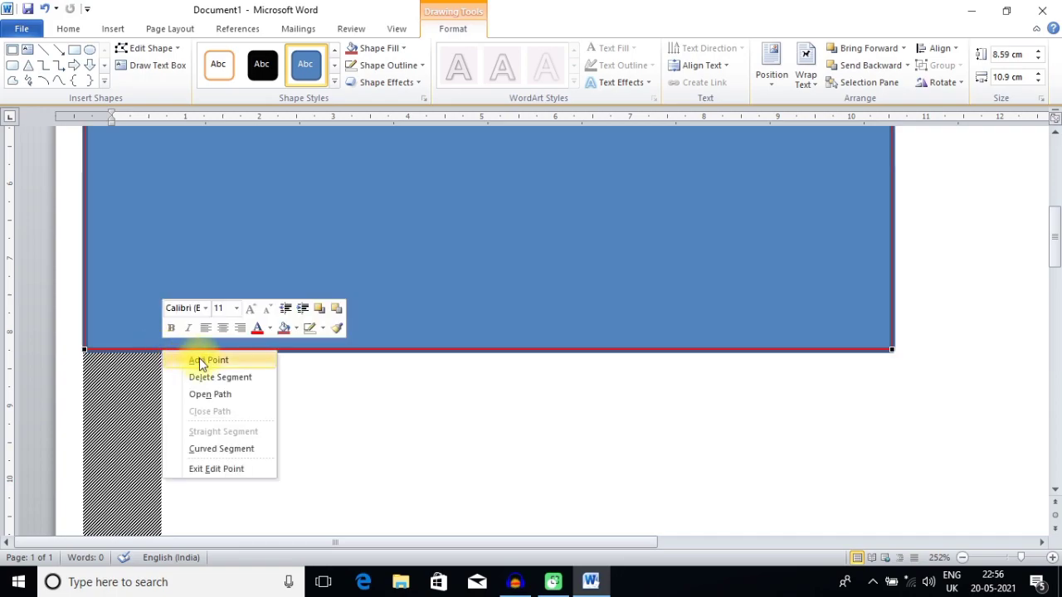
click(199, 359)
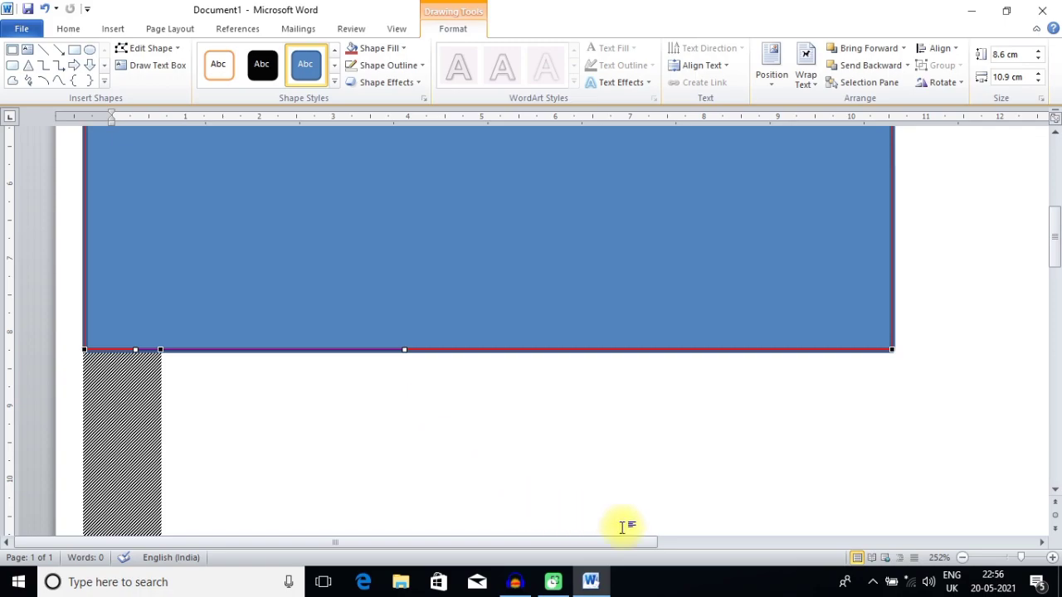
Delete the rectangle's lower-right corner point so a diagonal edge joins the two added points.
click(962, 558)
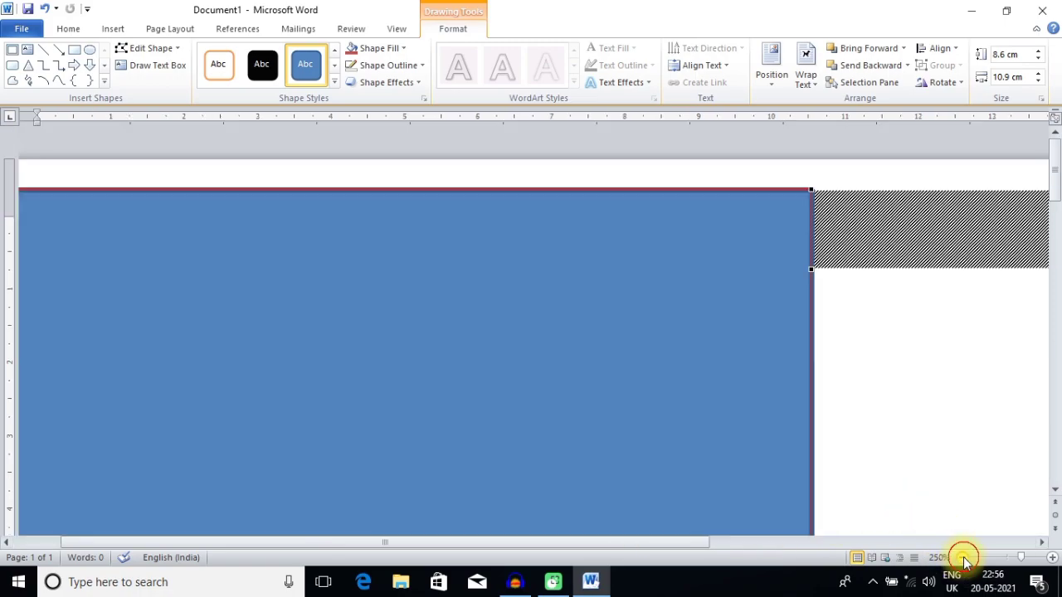
click(962, 557)
click(962, 557)
click(963, 557)
click(962, 558)
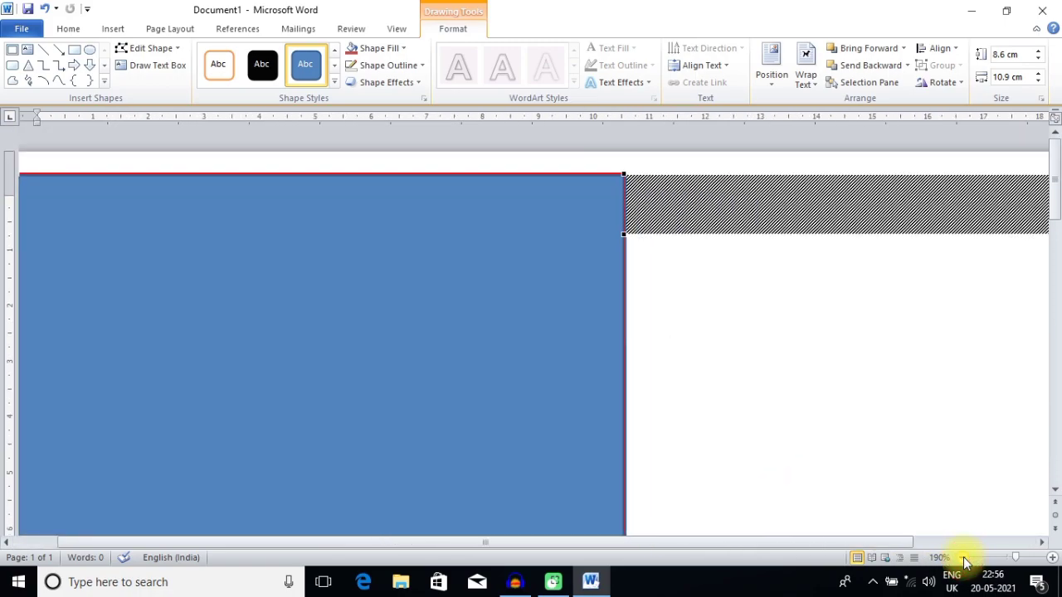
click(962, 557)
click(962, 557)
click(963, 558)
click(963, 558)
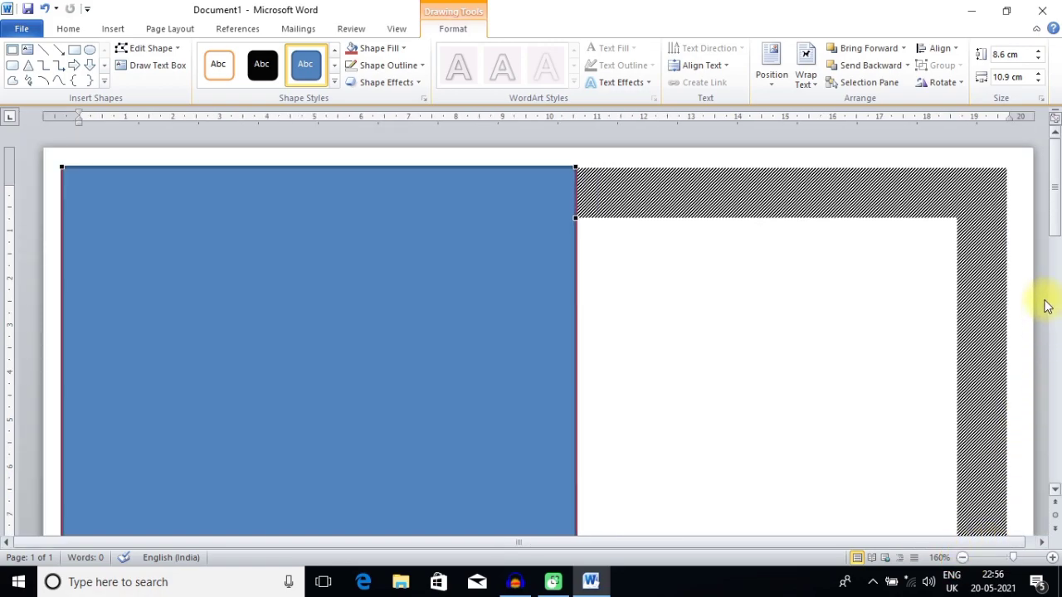
drag(1056, 217, 1056, 234)
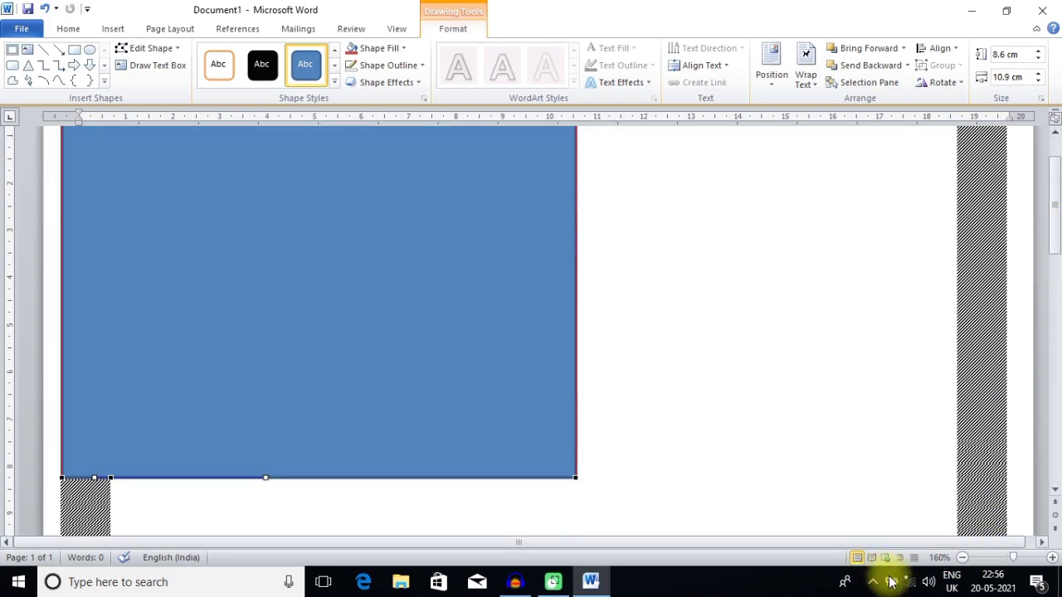
click(961, 560)
click(961, 559)
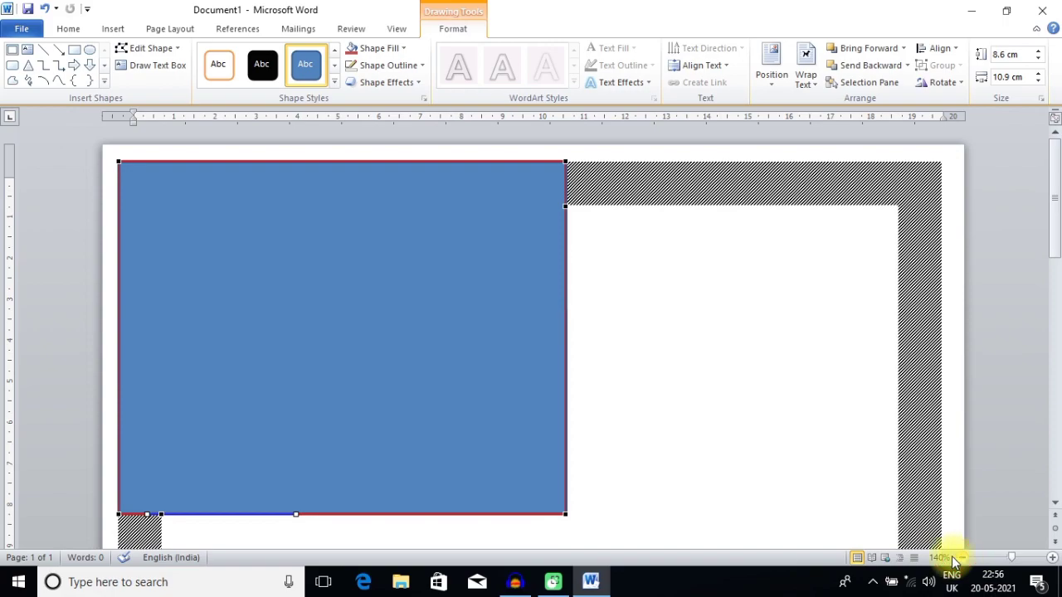
right_click(564, 513)
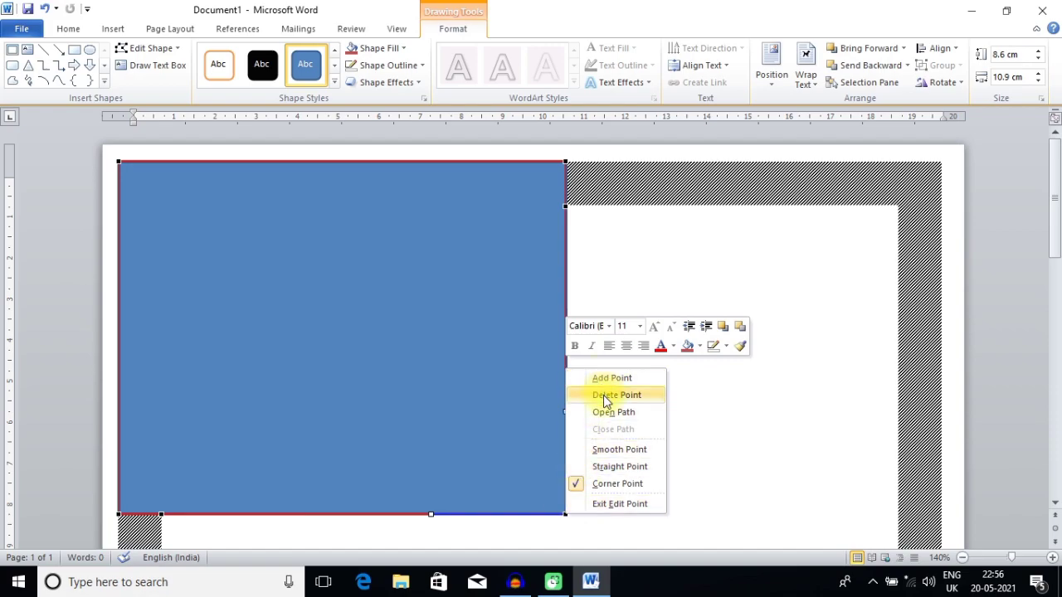
click(651, 402)
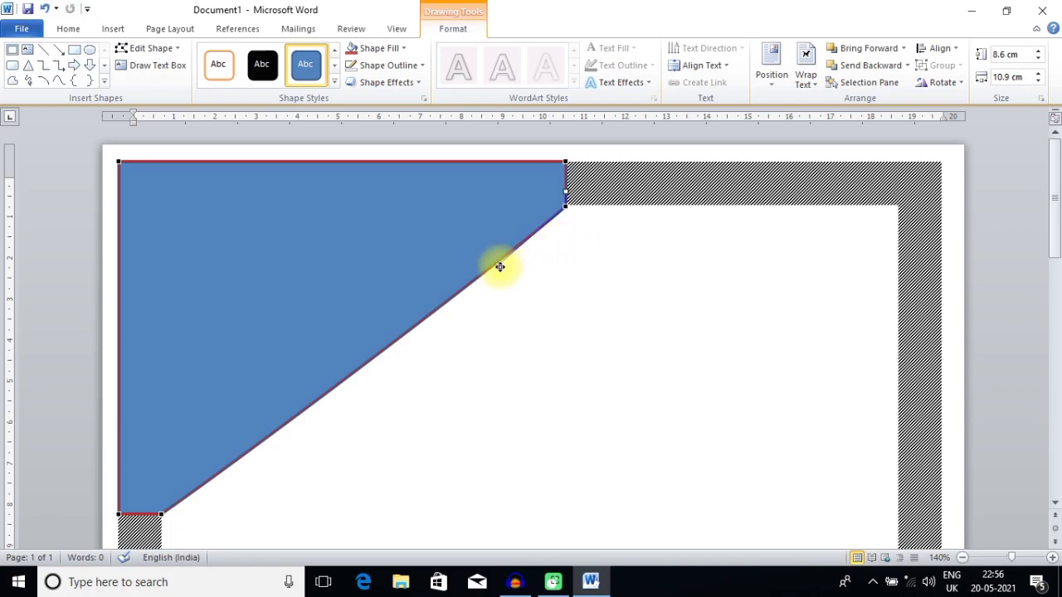
Bend the blue shape's diagonal edge into a curve that leaves the top band horizontally and meets the left band vertically.
drag(499, 266, 435, 210)
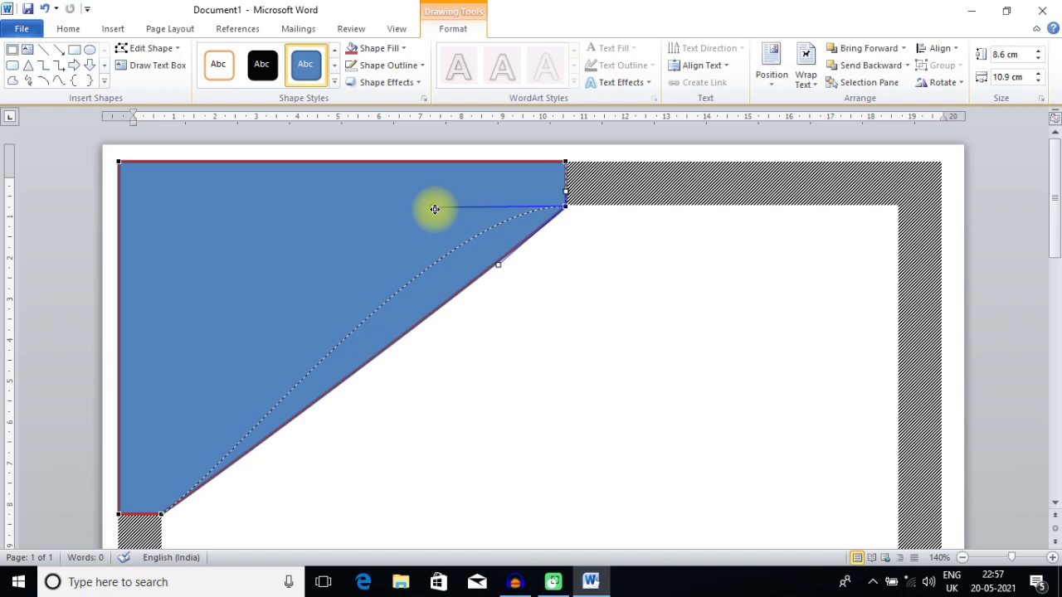
drag(435, 209, 435, 209)
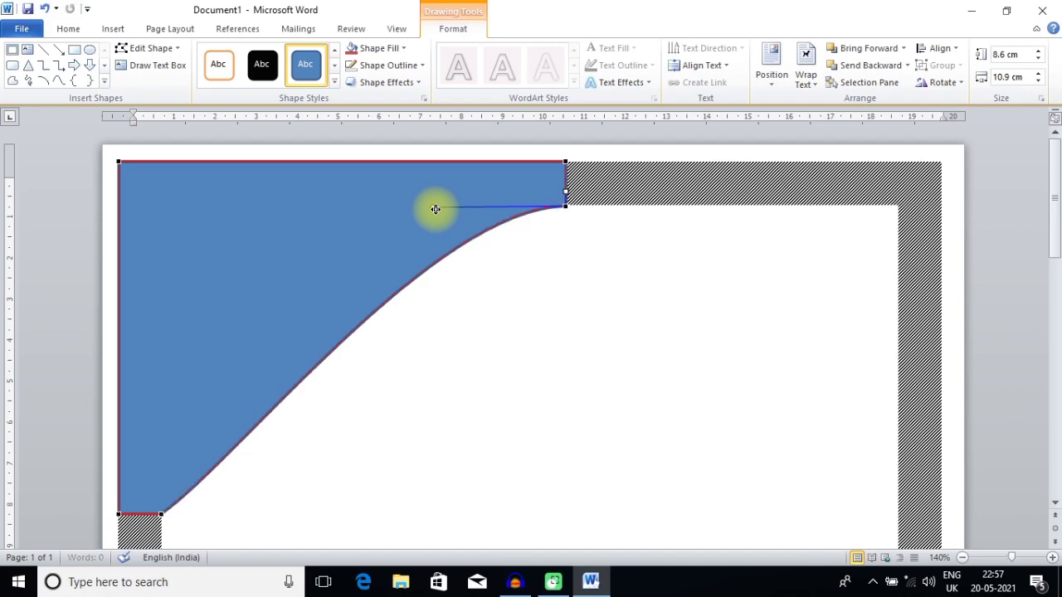
click(163, 514)
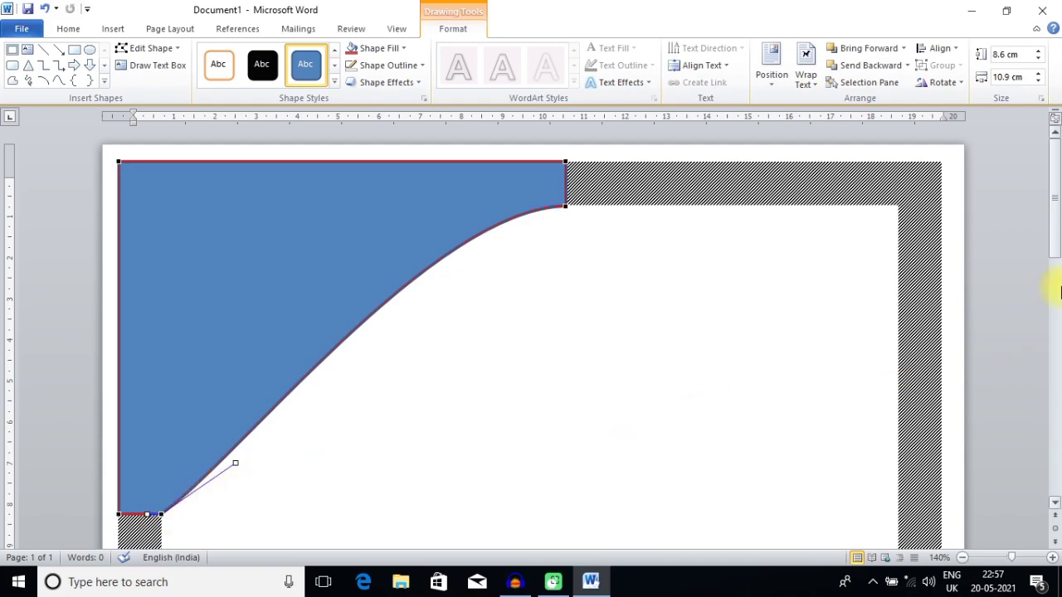
scroll(1053, 249, down, 1)
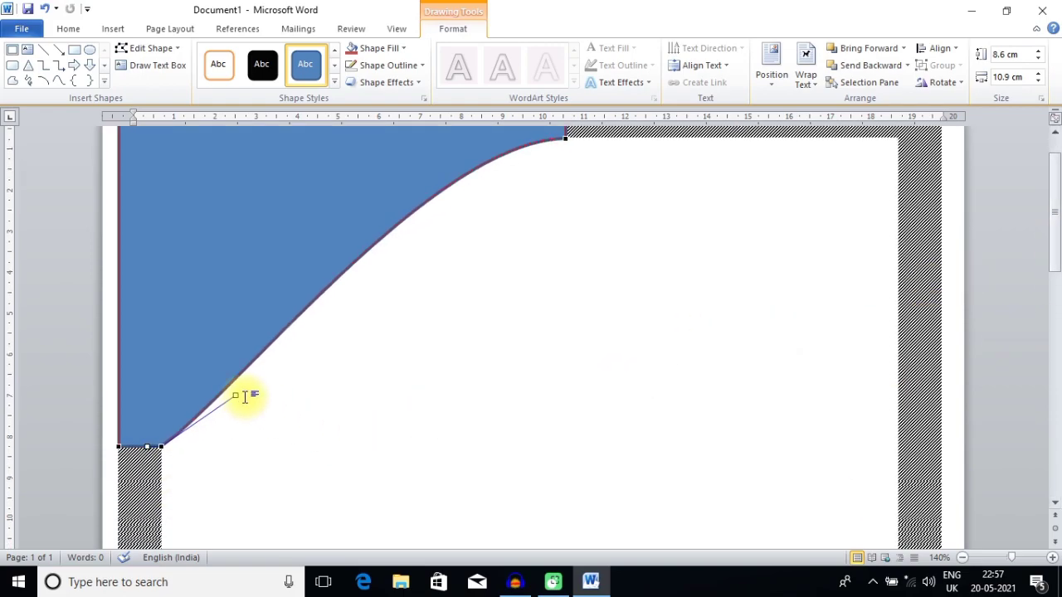
drag(237, 393, 163, 284)
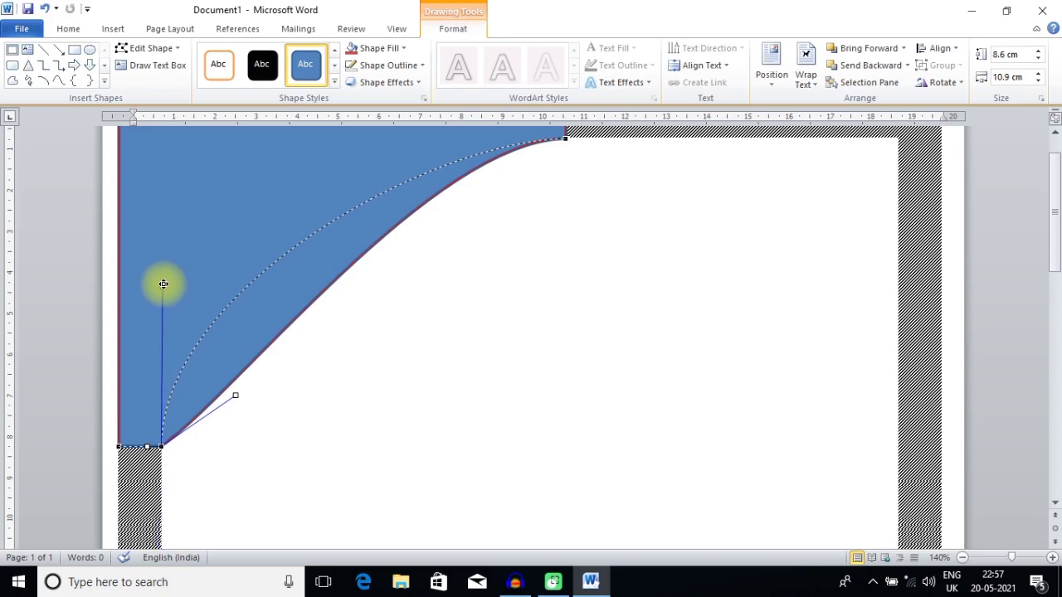
drag(164, 284, 162, 286)
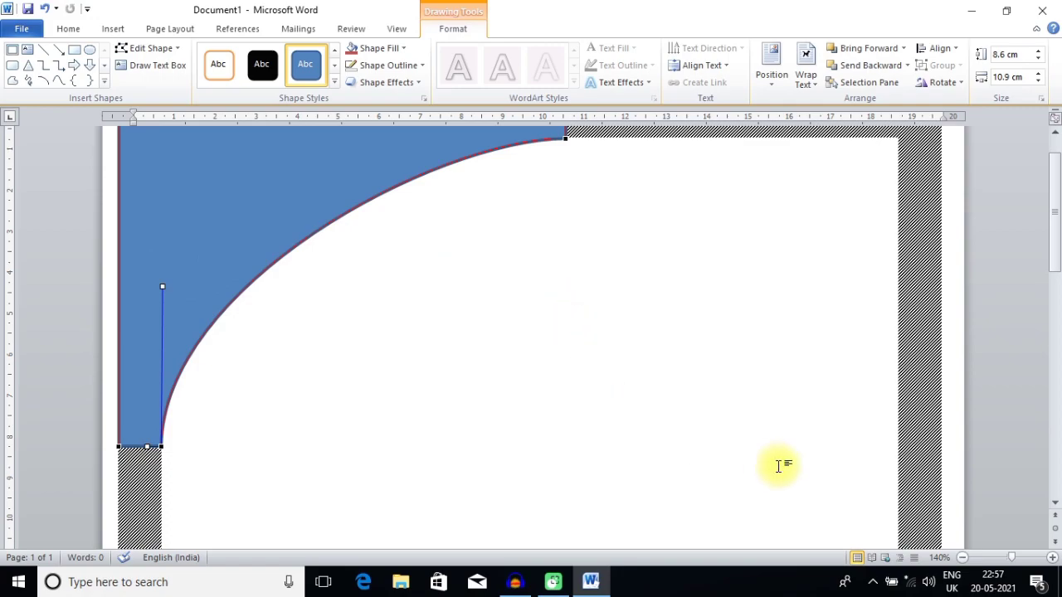
Lengthen the curve's horizontal tangent at its end on the frame's top band to make the edge rounder.
mouse_move(1052, 202)
mouse_down()
mouse_move(1056, 232)
mouse_move(1054, 181)
mouse_up()
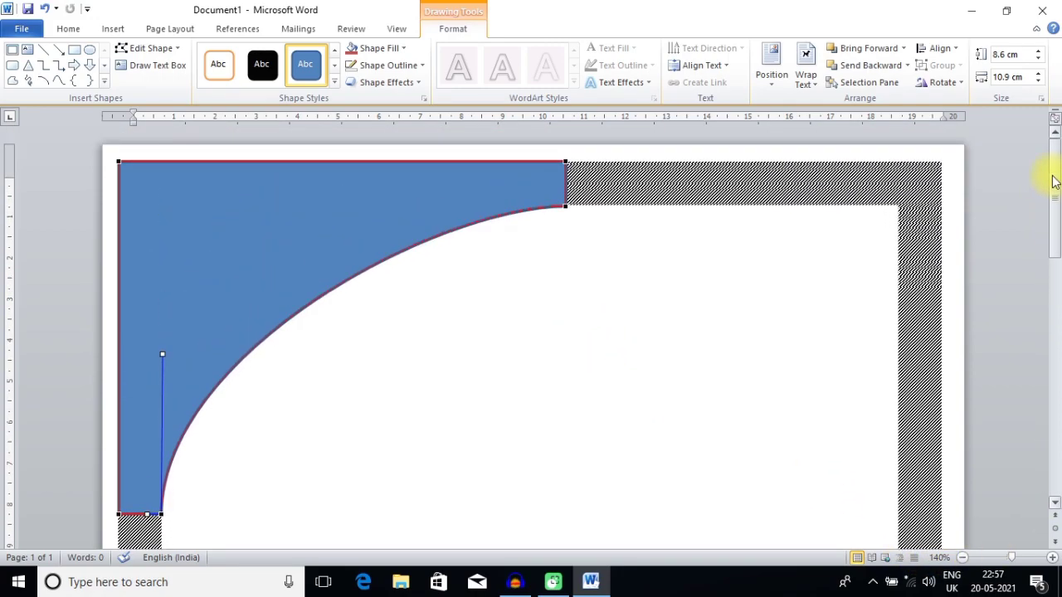
click(566, 206)
drag(433, 205, 386, 204)
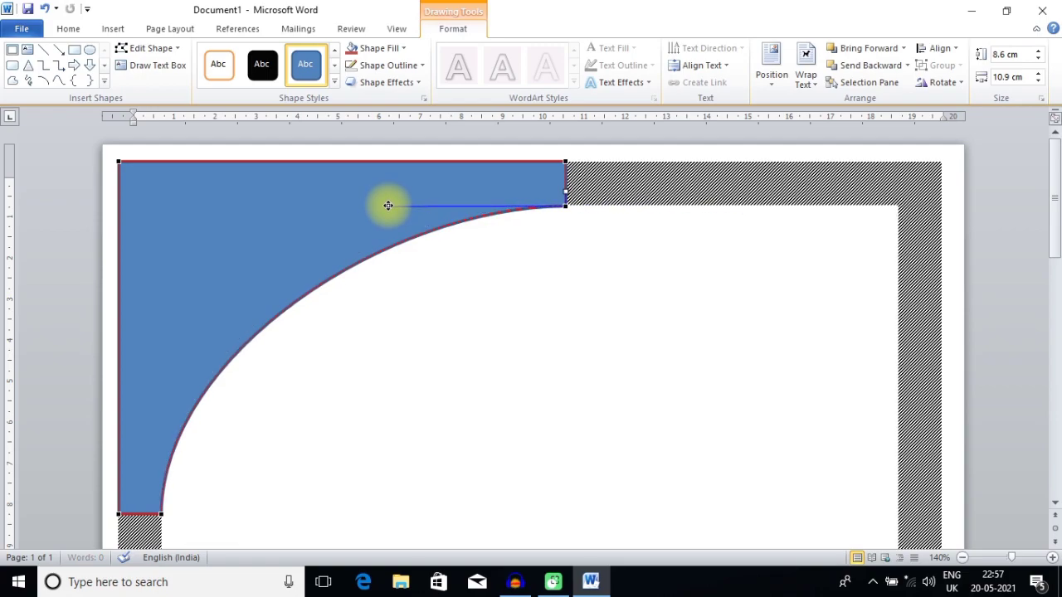
Examine how the curved corner piece fits the frame on the whole page, and finish editing its points.
scroll(921, 497, down, 2)
click(964, 559)
click(965, 559)
click(965, 559)
click(965, 559)
click(965, 558)
click(965, 558)
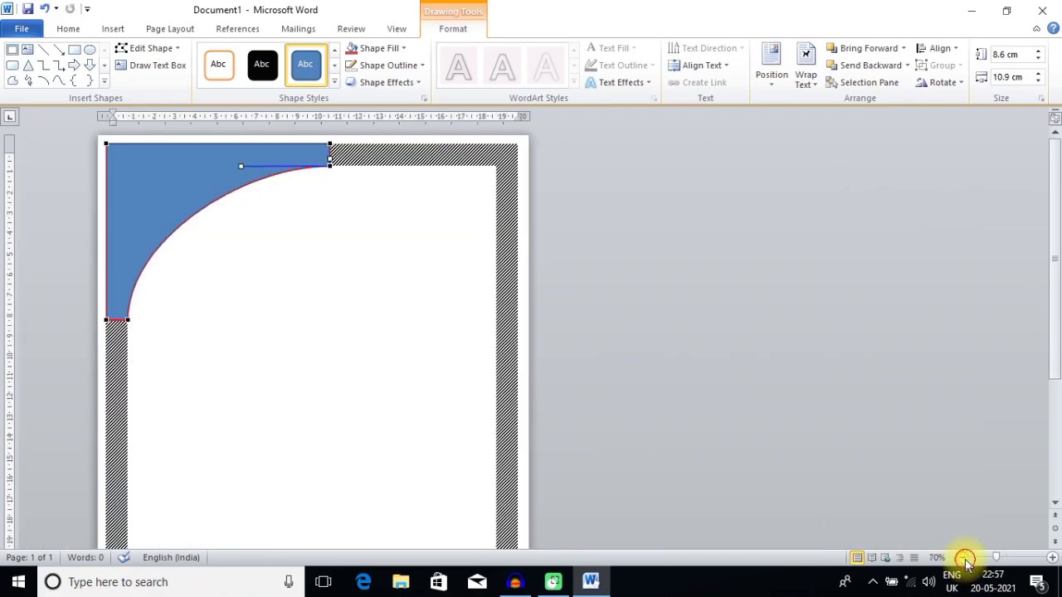
click(965, 559)
click(965, 558)
click(965, 558)
mouse_move(1056, 311)
mouse_down()
mouse_move(1056, 357)
mouse_move(1056, 327)
mouse_up()
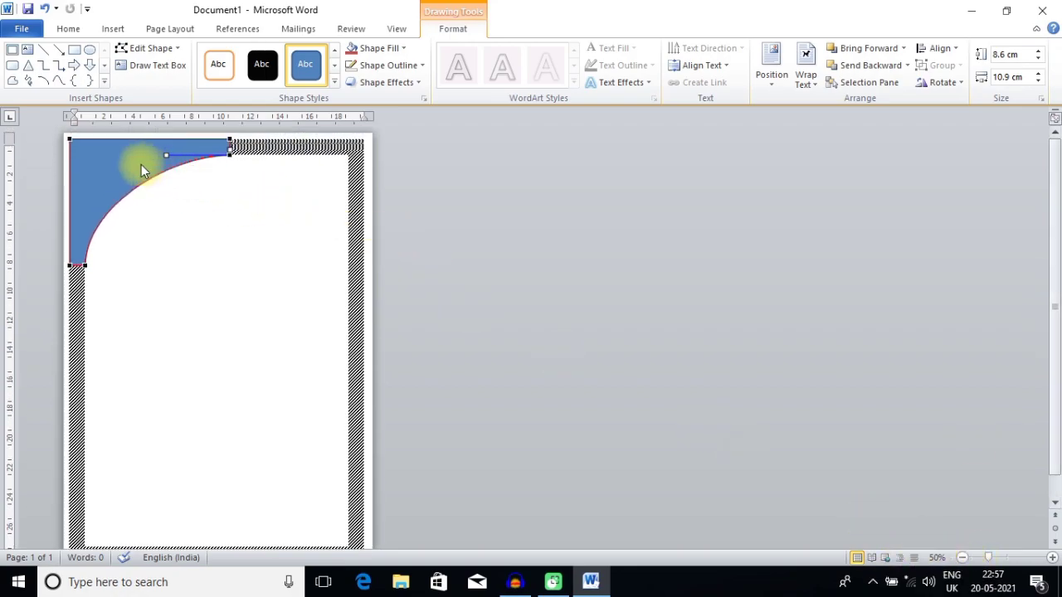
drag(988, 558, 1018, 566)
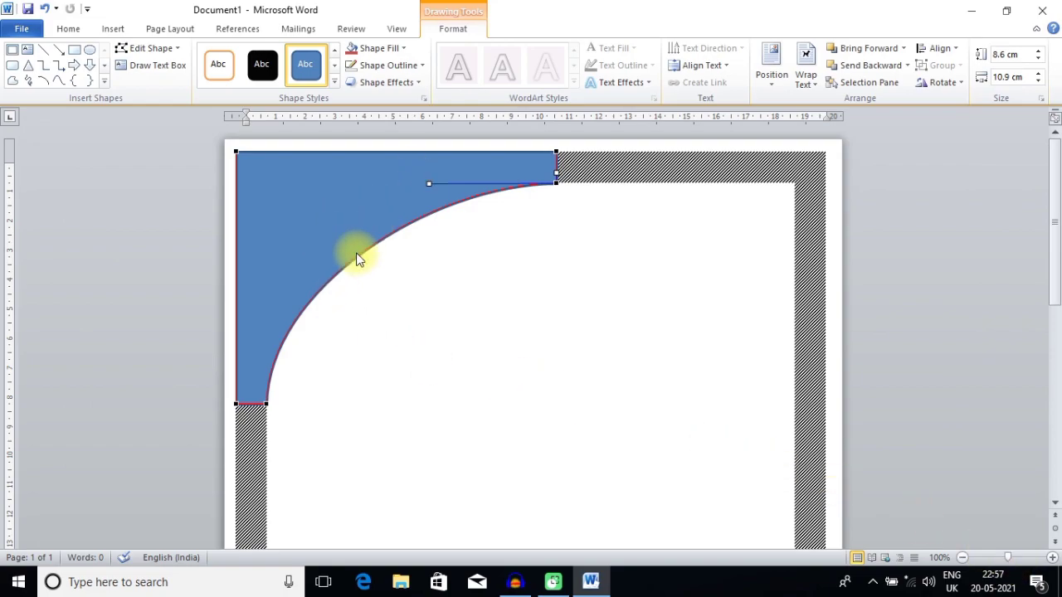
click(432, 341)
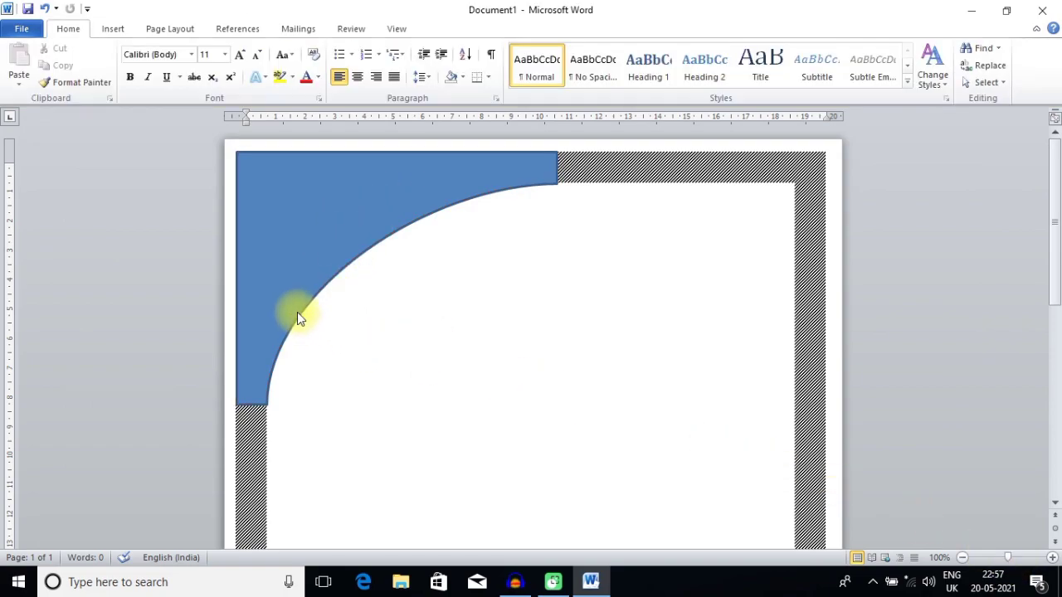
Remove the outline of the curved corner piece and fill it with the standard red.
click(312, 209)
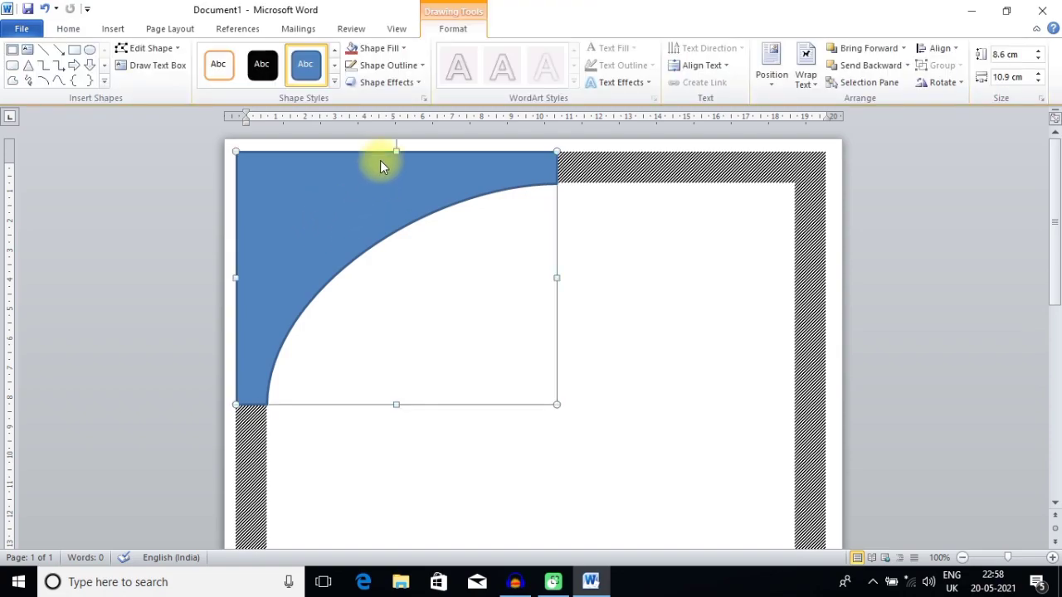
click(408, 66)
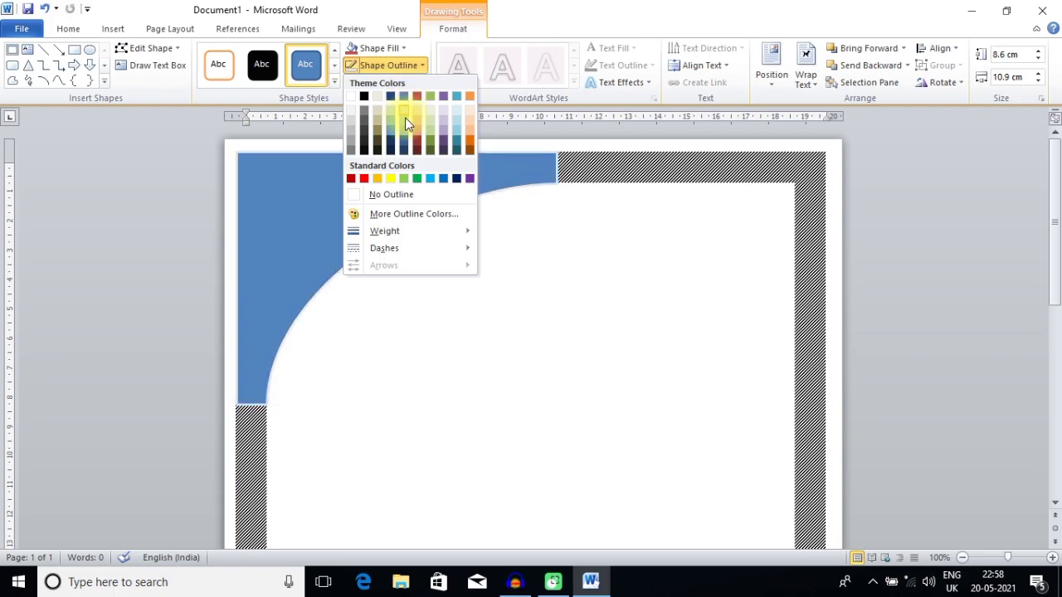
click(449, 201)
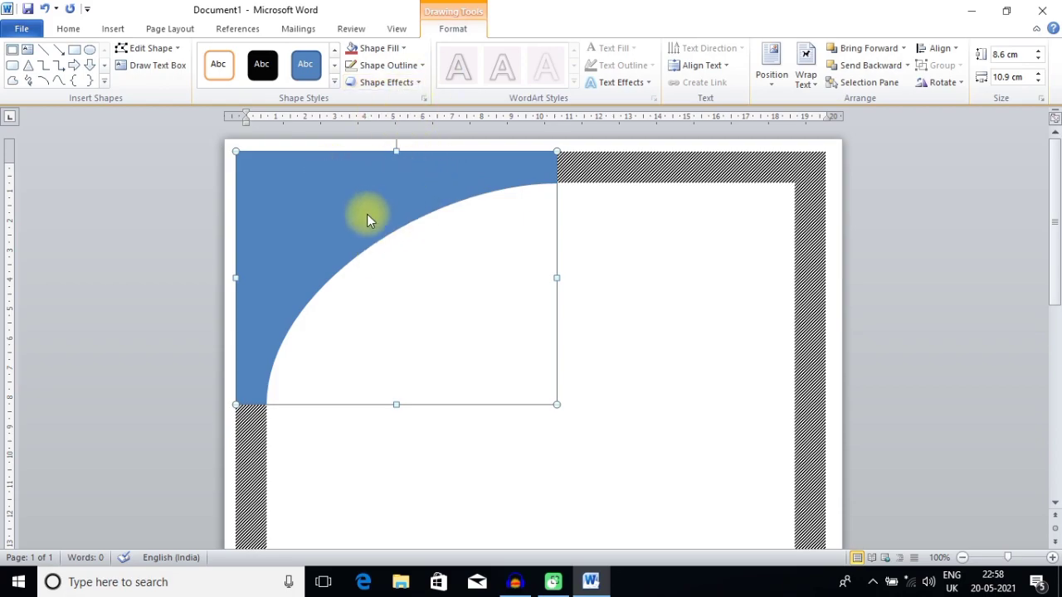
click(404, 48)
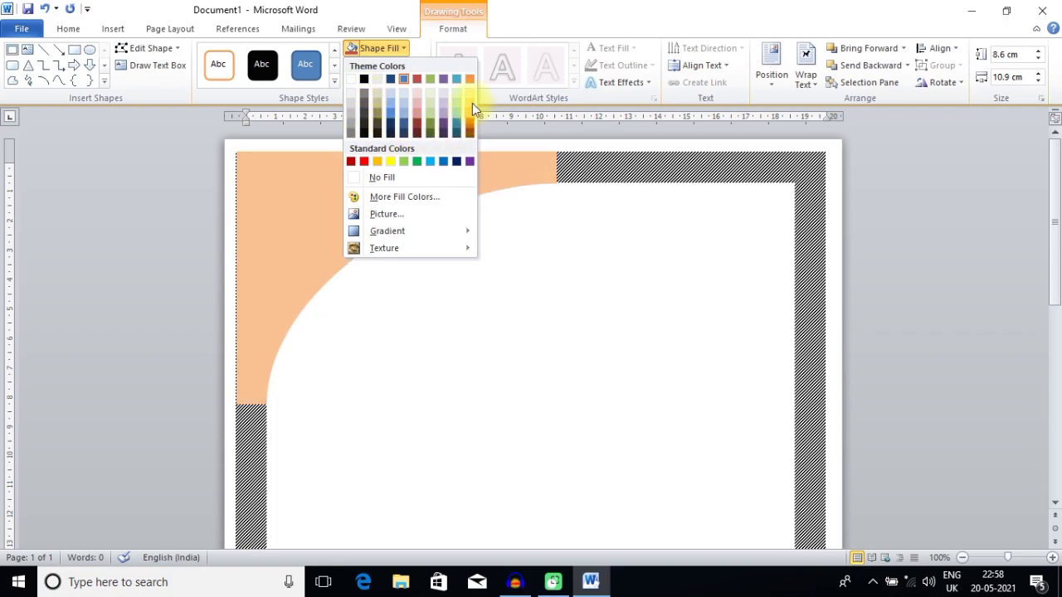
click(365, 163)
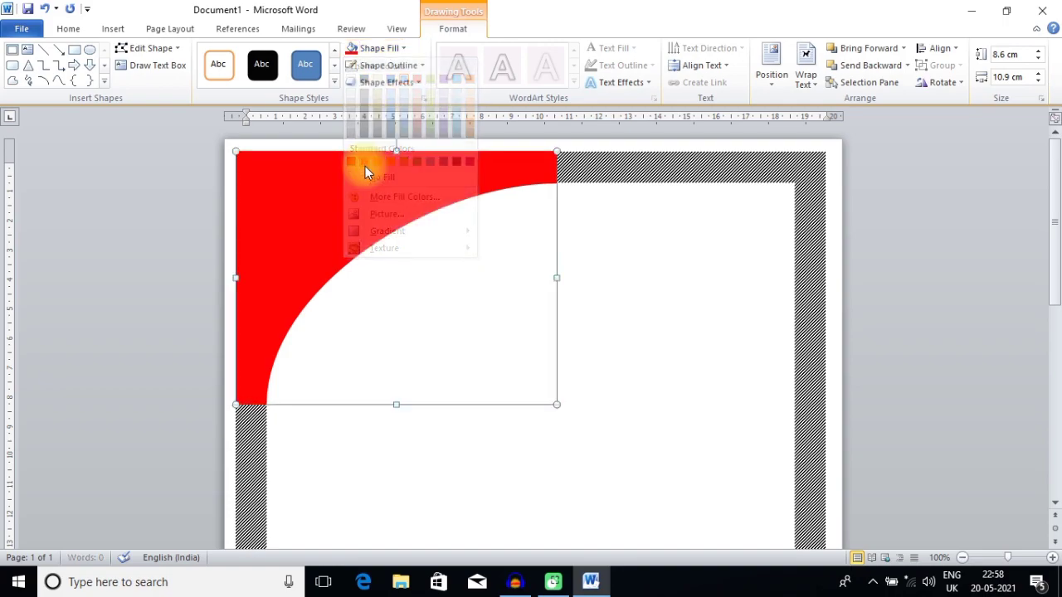
click(655, 282)
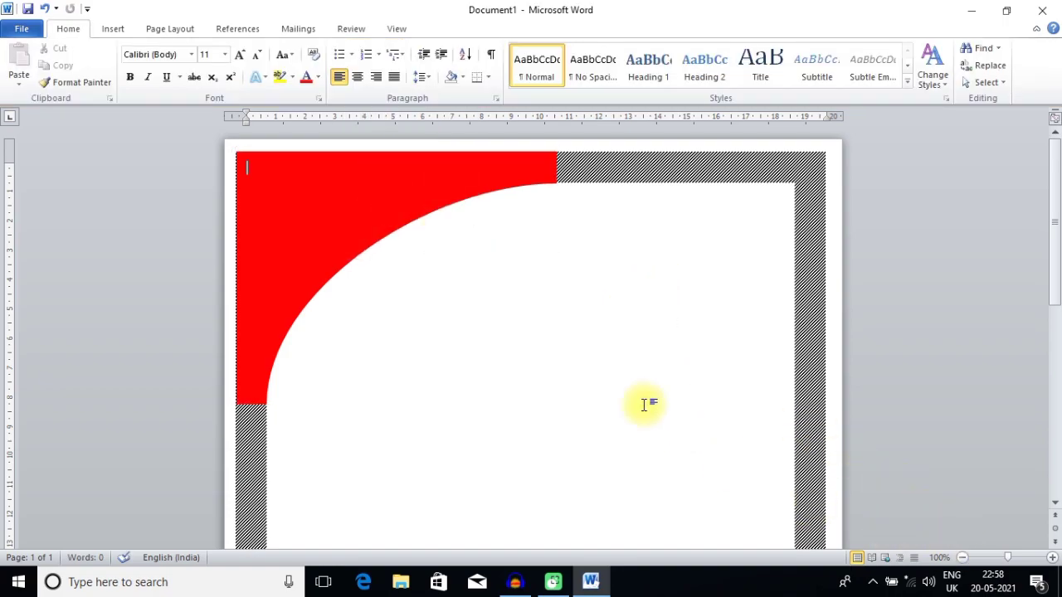
Duplicate the red corner piece, place the copy in the middle of the page and rotate it 180 degrees.
click(354, 212)
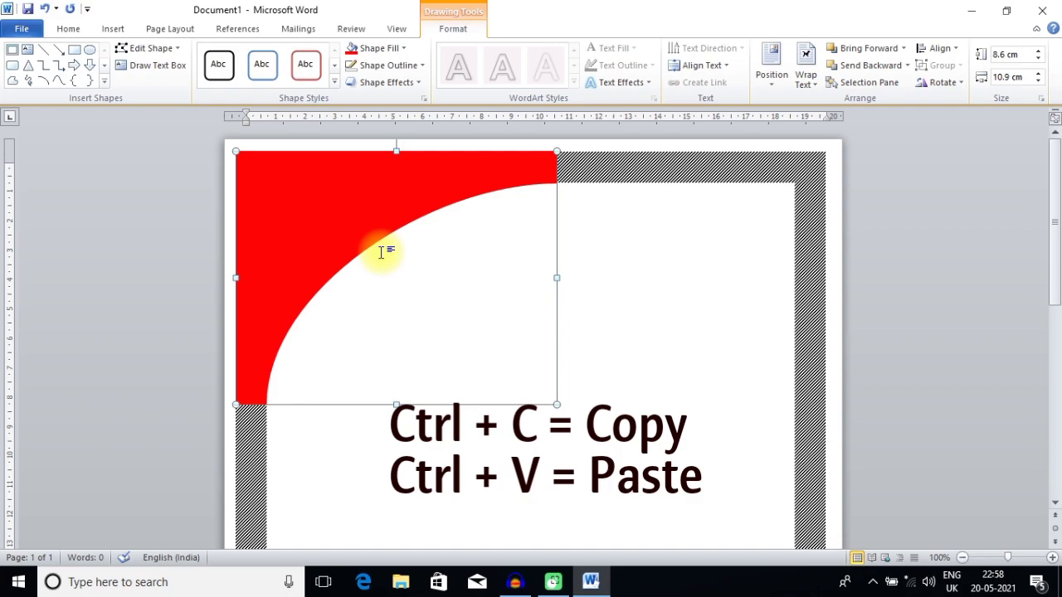
key(ctrl+v)
drag(386, 210, 527, 295)
scroll(1055, 265, down, 1)
scroll(1055, 266, down, 1)
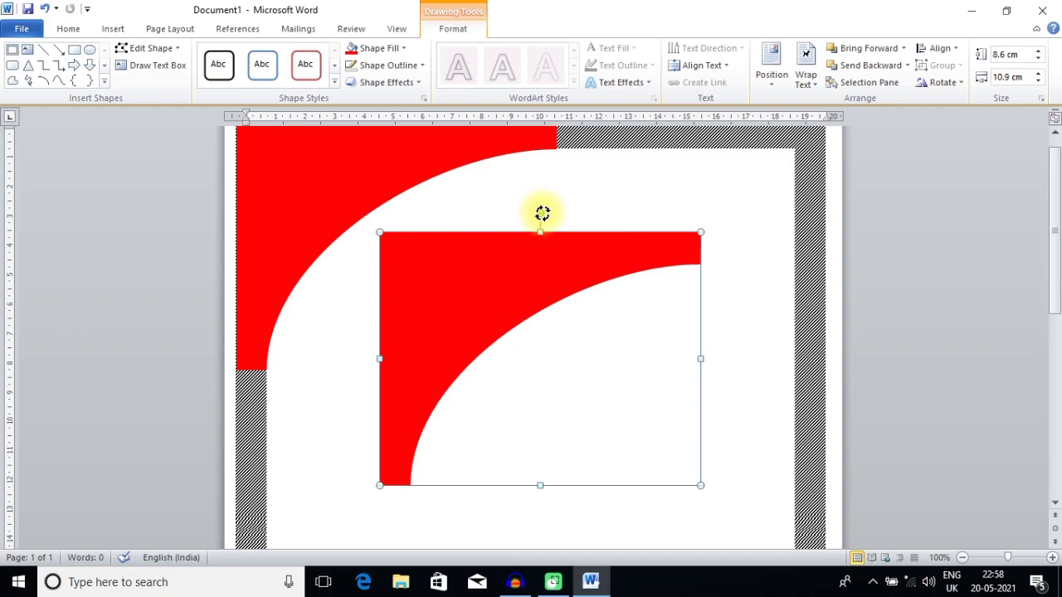
drag(543, 213, 546, 438)
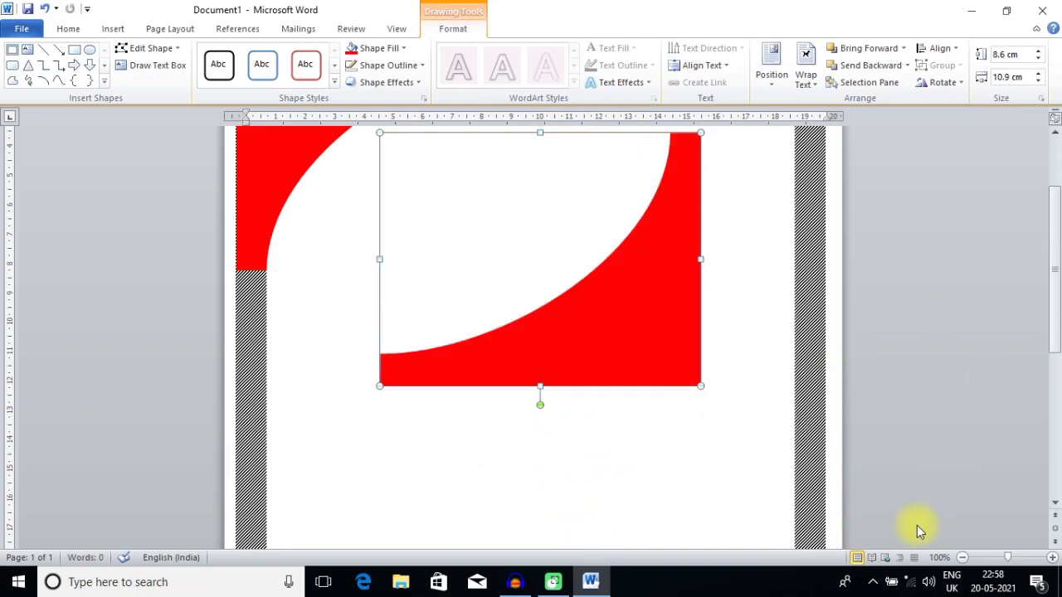
Move the rotated red copy into the lower-right corner of the page, flush with the frame's outer edges.
click(961, 558)
click(962, 558)
click(961, 557)
click(961, 558)
click(959, 558)
click(960, 557)
drag(201, 240, 248, 433)
click(443, 267)
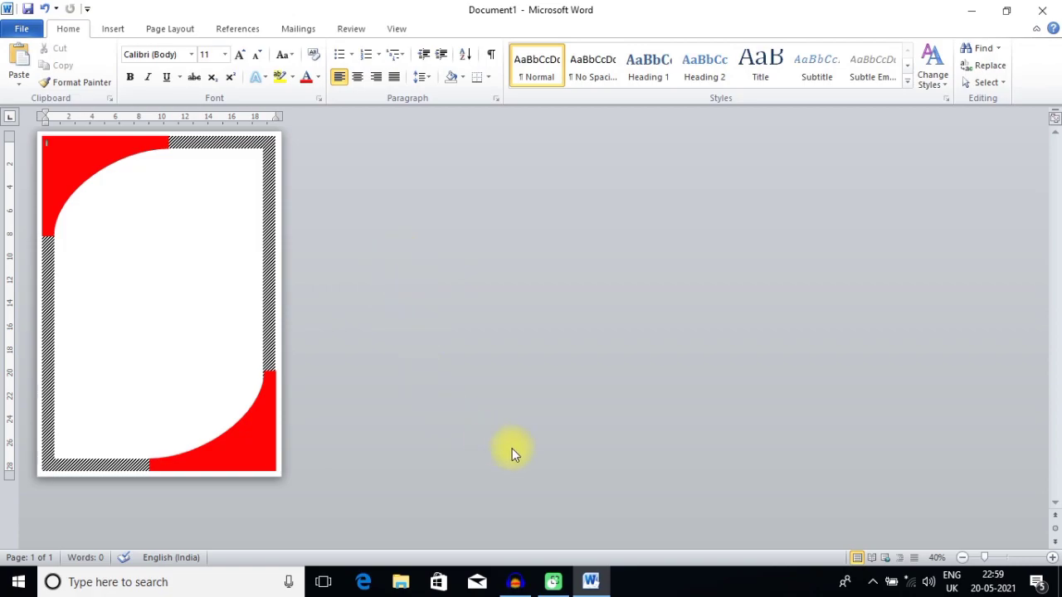
Examine the whole bordered page and how the lower-right red corner piece meets the striped frame.
click(961, 557)
click(962, 558)
click(961, 558)
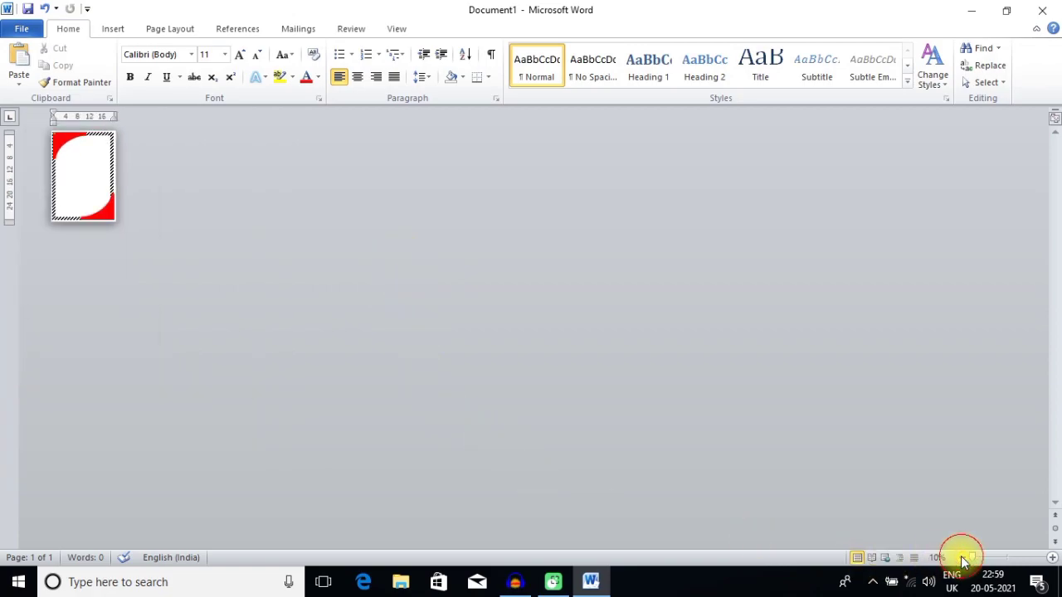
click(1051, 558)
click(1051, 558)
click(1051, 558)
click(1051, 558)
click(1051, 557)
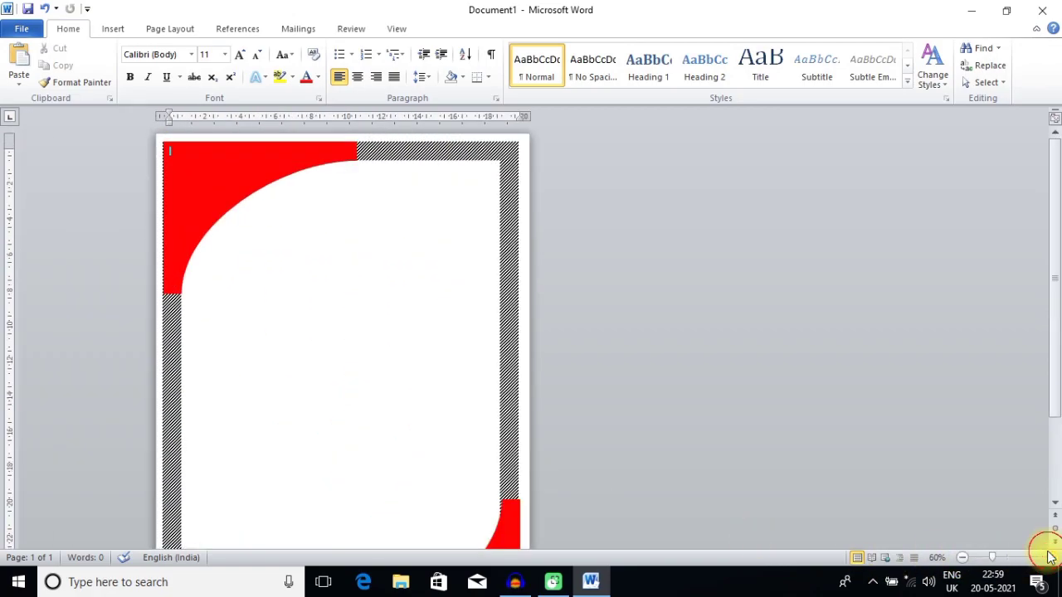
click(1051, 558)
click(1051, 558)
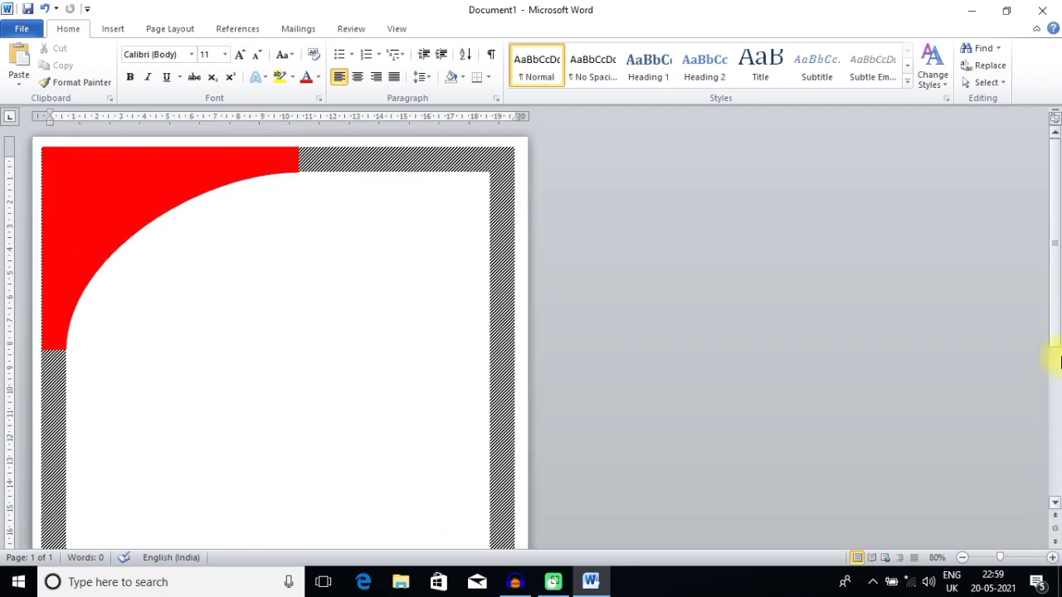
drag(1051, 329, 1055, 453)
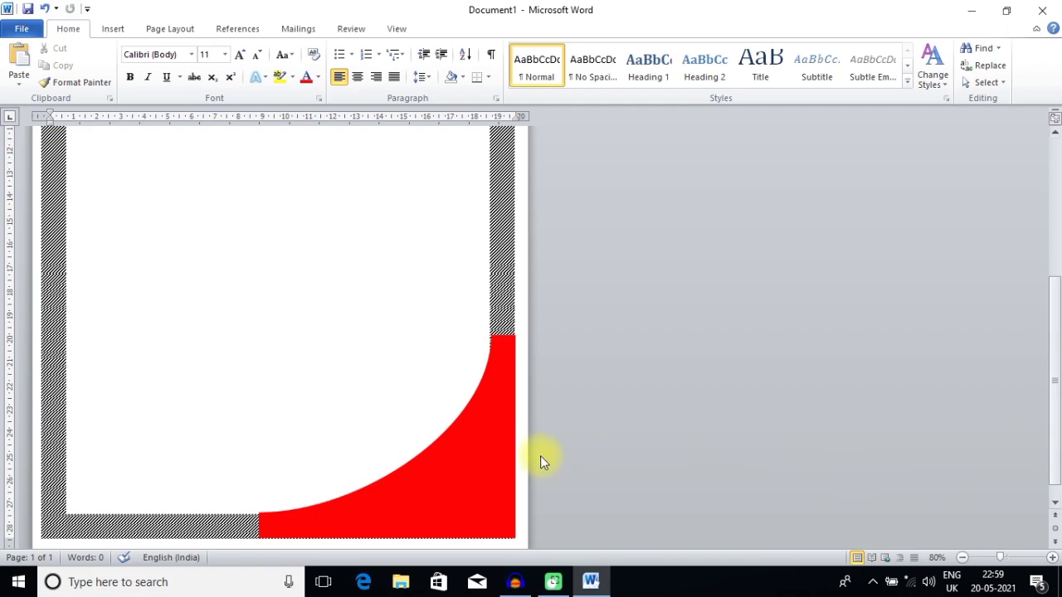
click(490, 416)
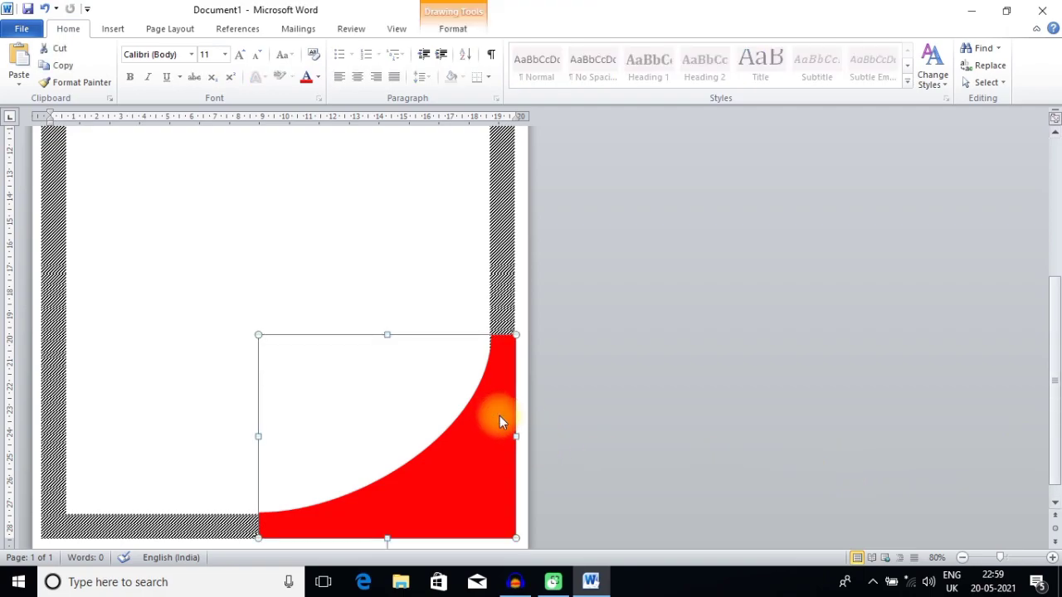
click(709, 370)
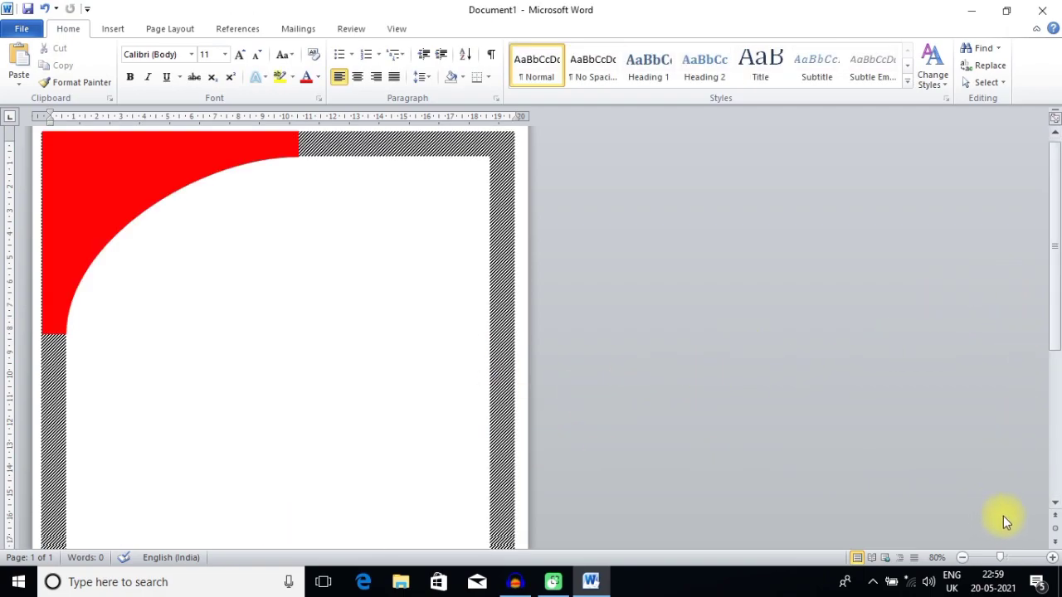
Nudge the upper-left red corner piece to line up with the frame, and check the opposite corner's fit.
click(1052, 558)
click(1052, 557)
click(1052, 558)
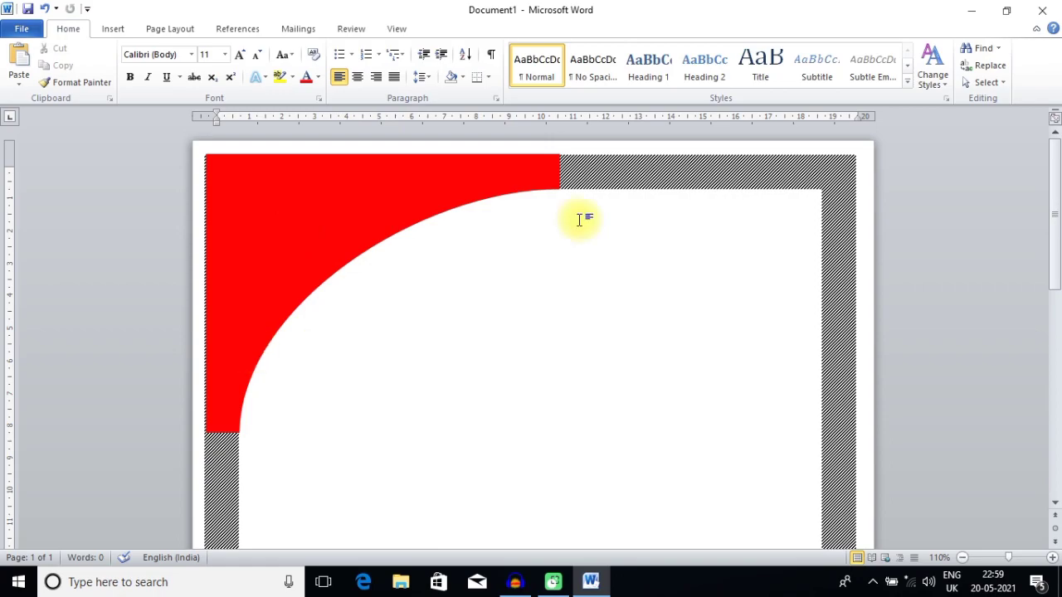
click(328, 193)
drag(328, 184, 327, 188)
drag(1054, 207, 1054, 446)
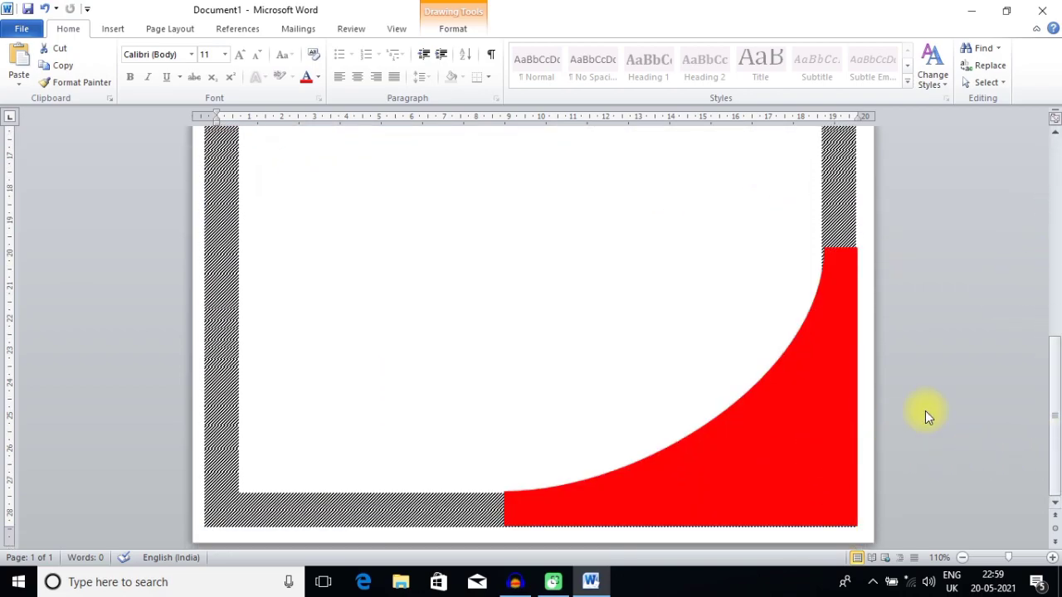
drag(1055, 412, 1057, 154)
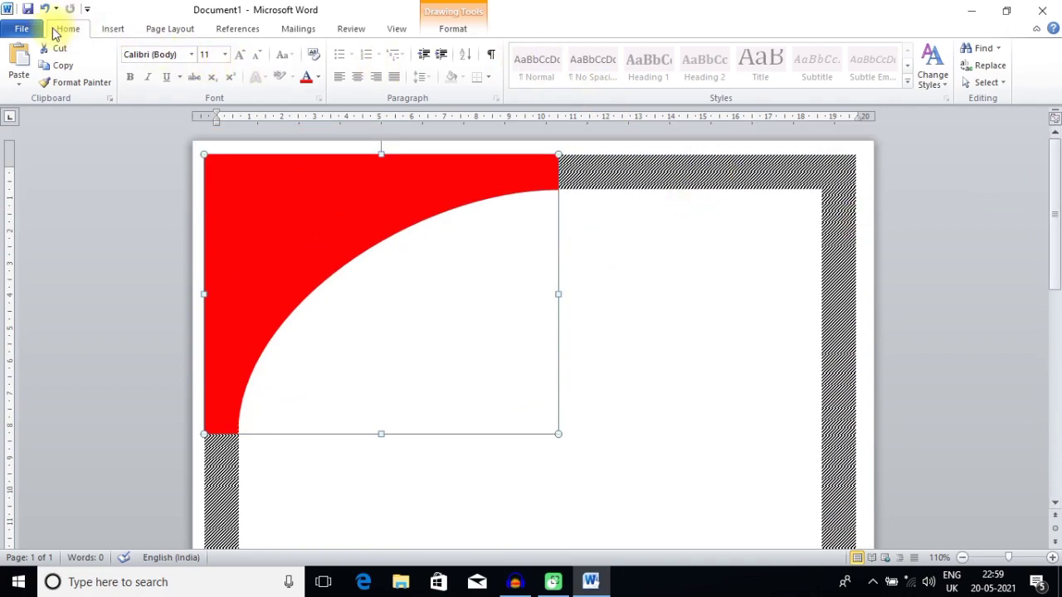
Open the gallery of WordArt styles for inserting decorative text.
click(110, 27)
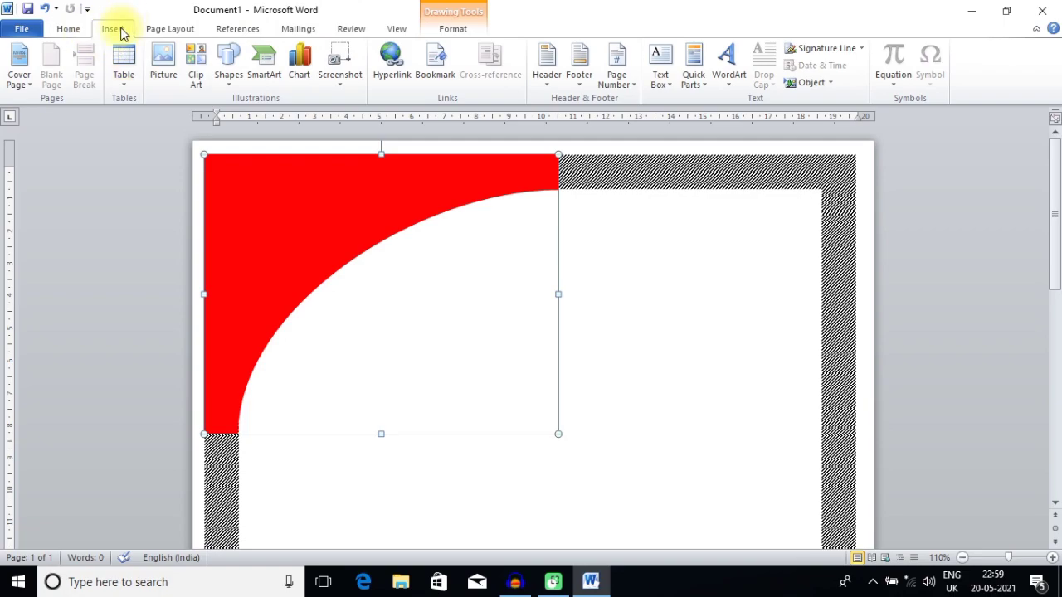
click(733, 88)
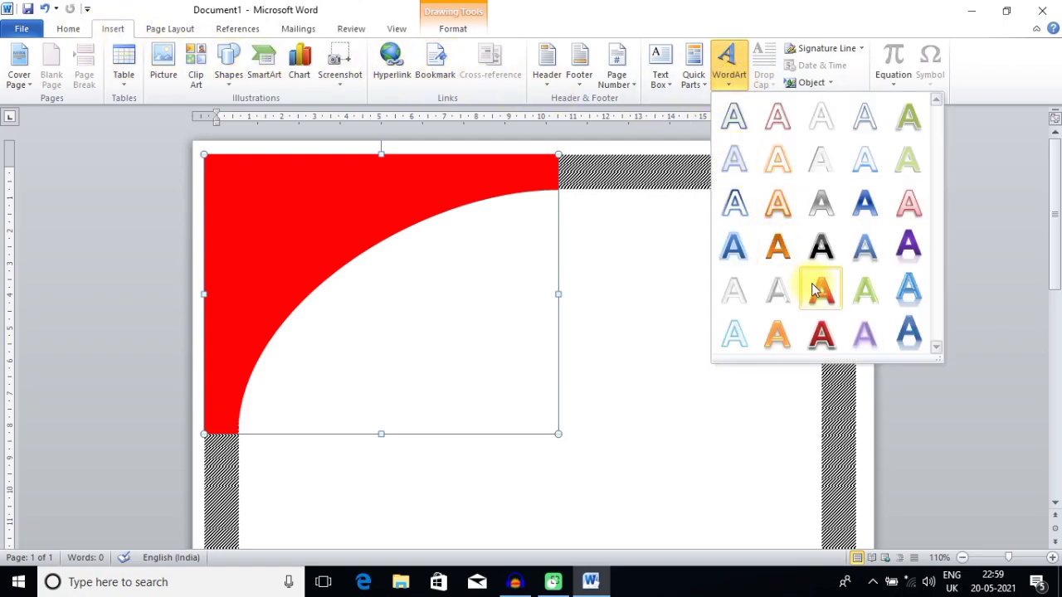